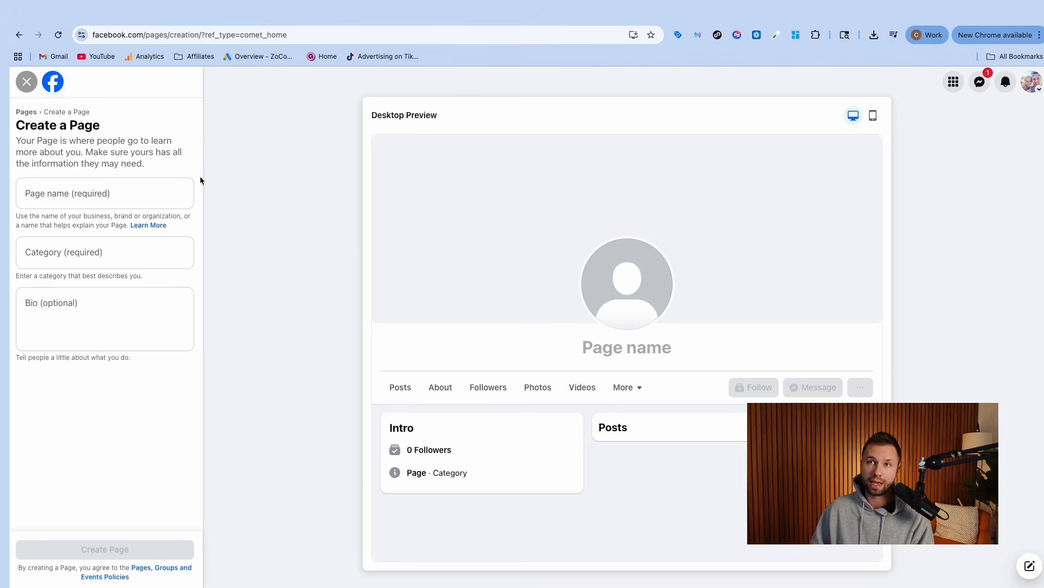
Step: Start a new Page from the Menu's Create options and type the name 'RoseWood Floral'
click(952, 83)
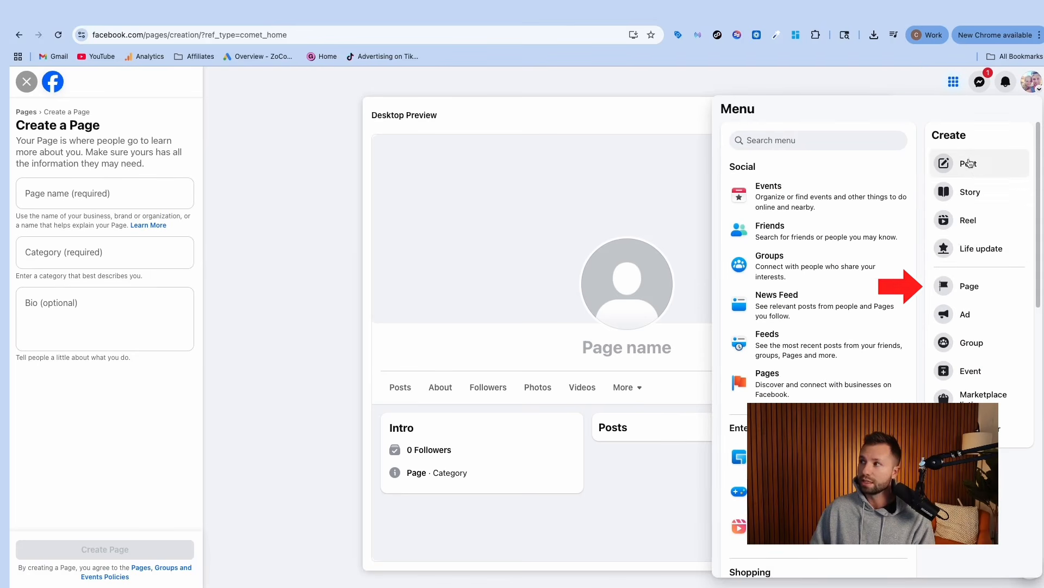
click(965, 290)
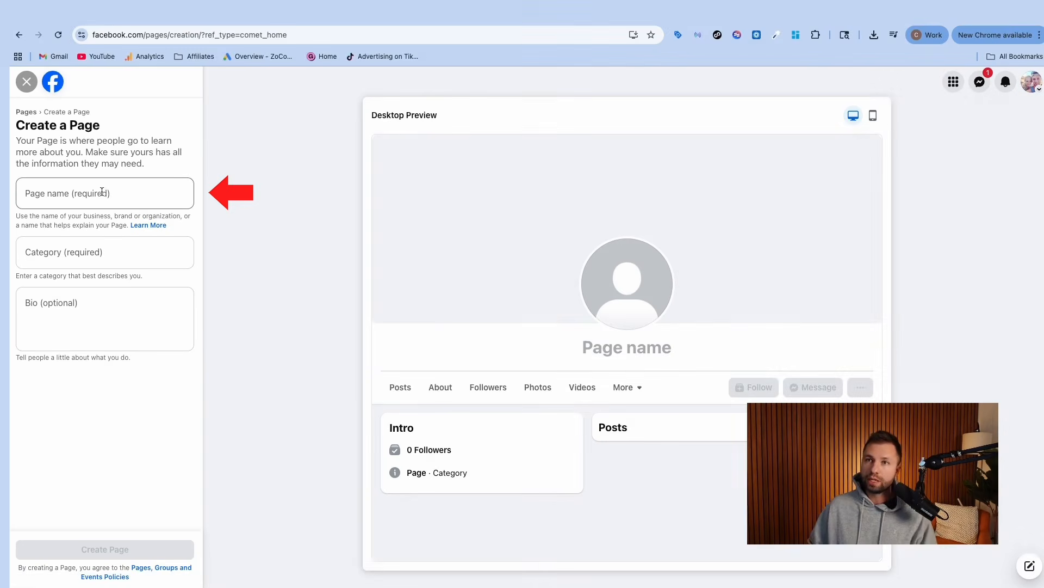
click(109, 194)
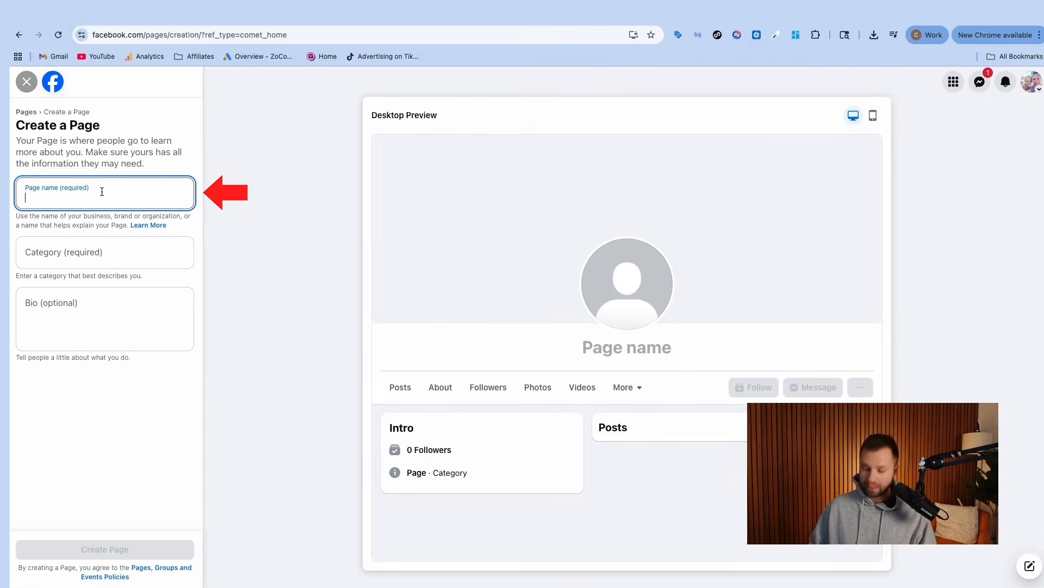
text(Roas)
key(BackSpace)
key(BackSpace)
text(se)
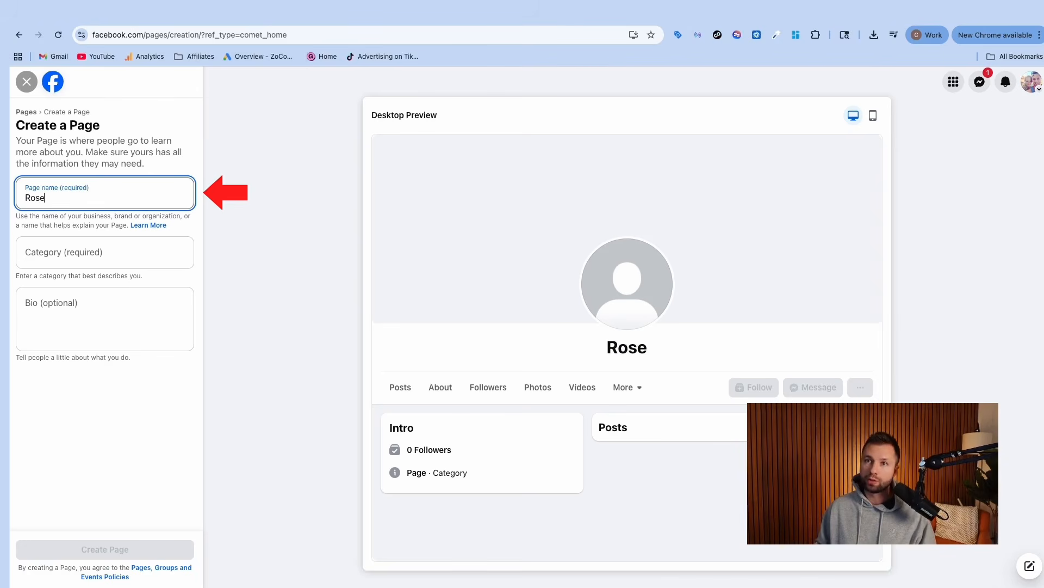
text(Wood )
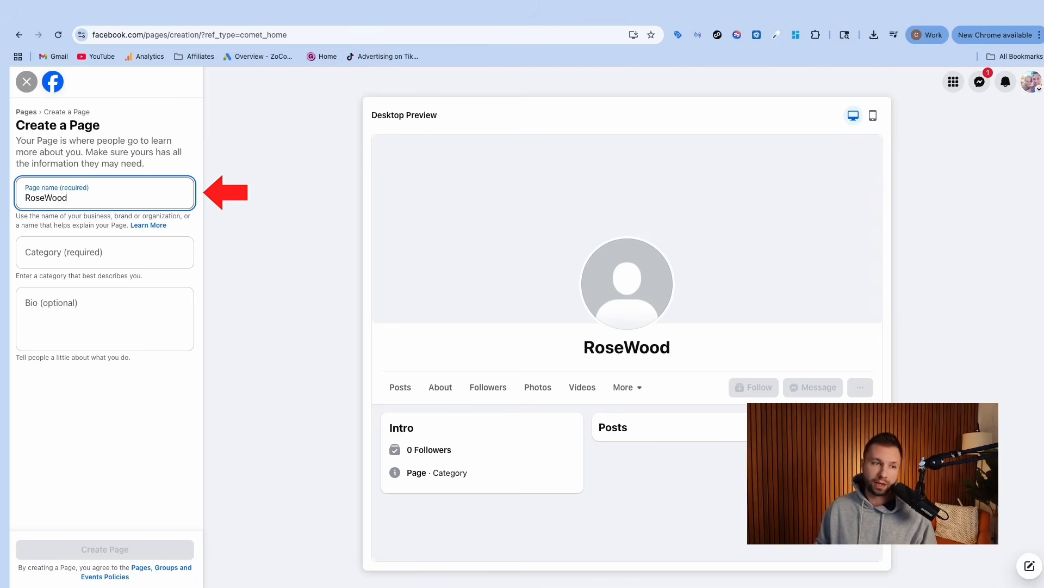
text(Floral)
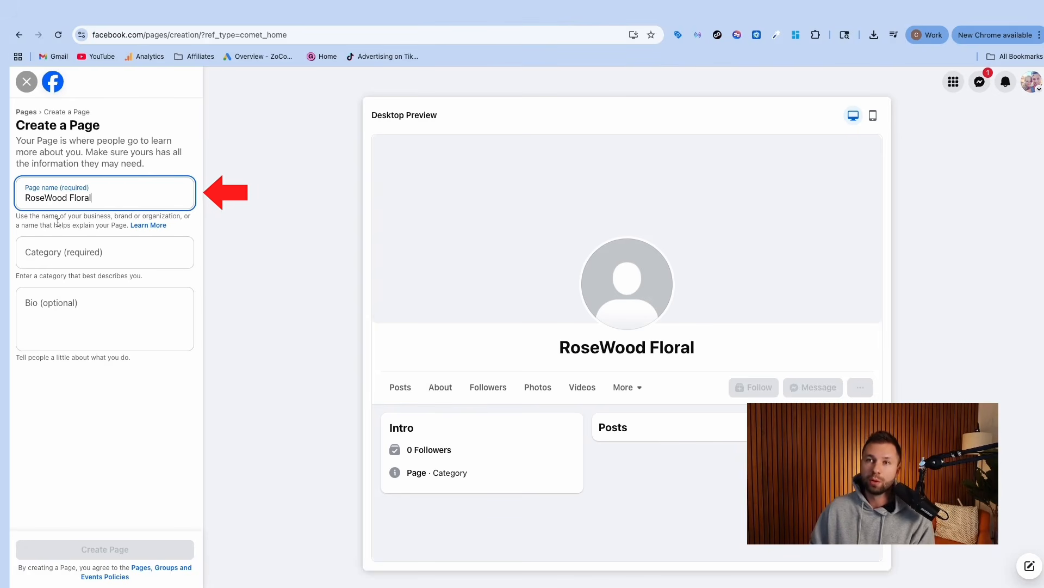
Step: Set the Page category to Patio/Garden, found by searching 'flower'
click(72, 253)
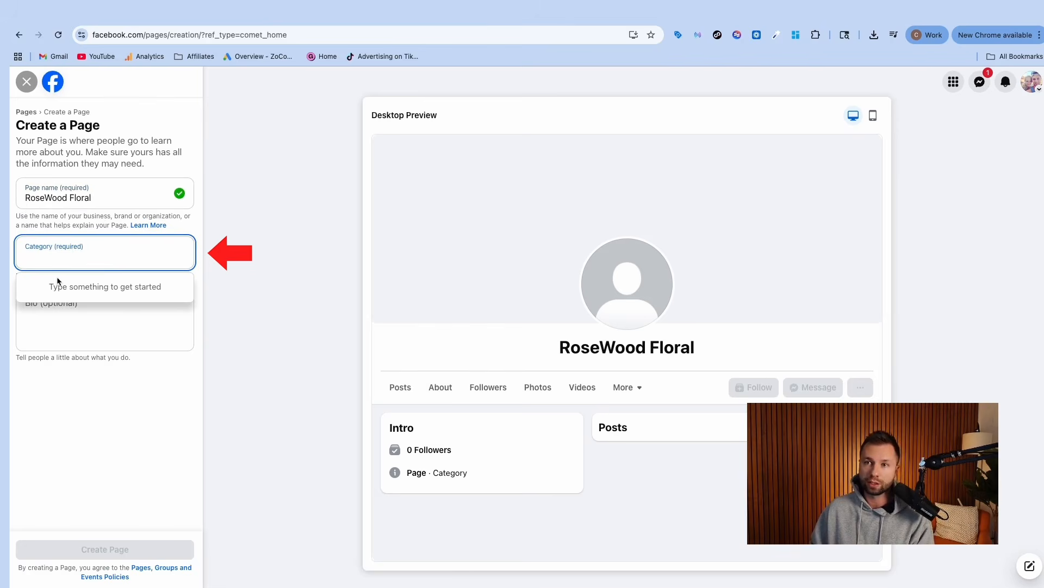
text(flower)
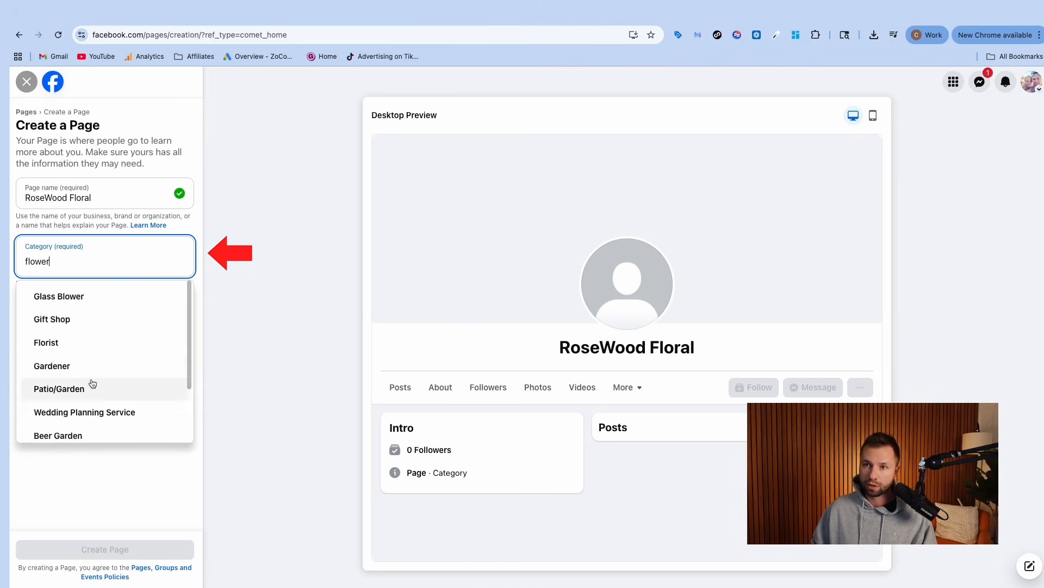
click(58, 388)
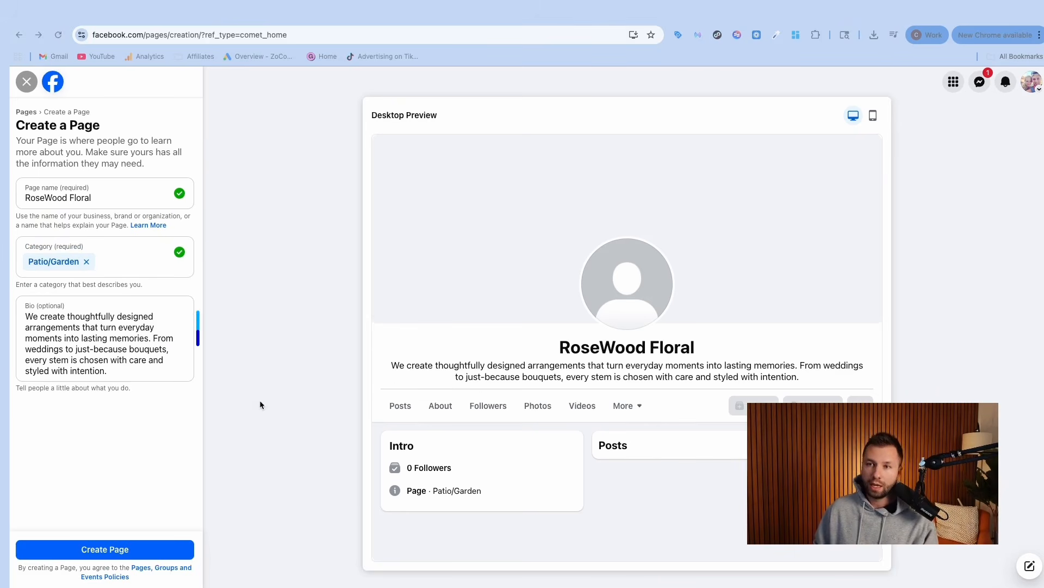
Step: Fill in the bio describing RoseWood Floral's floral arrangements
click(98, 370)
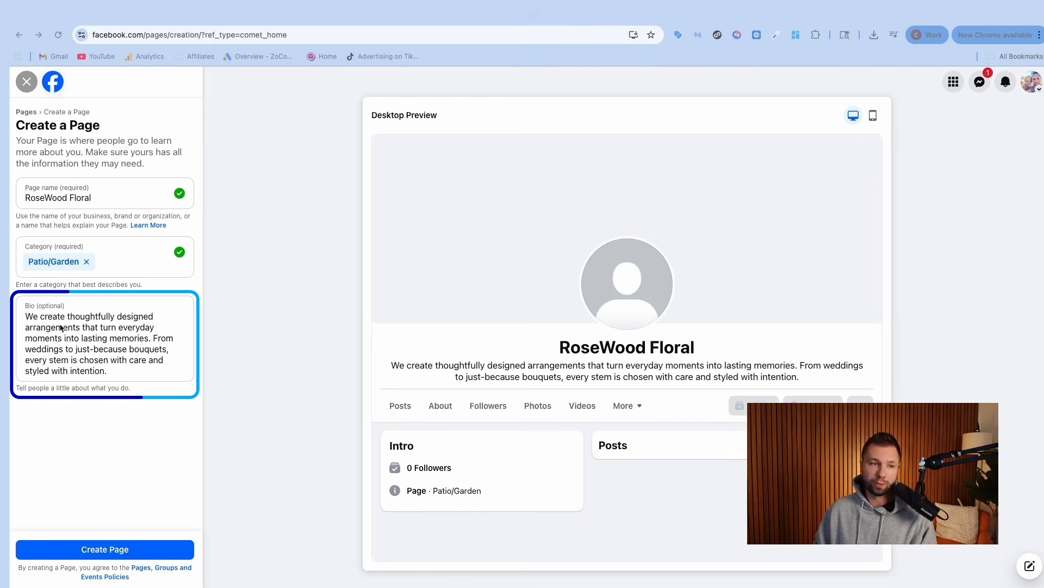
drag(109, 371, 25, 315)
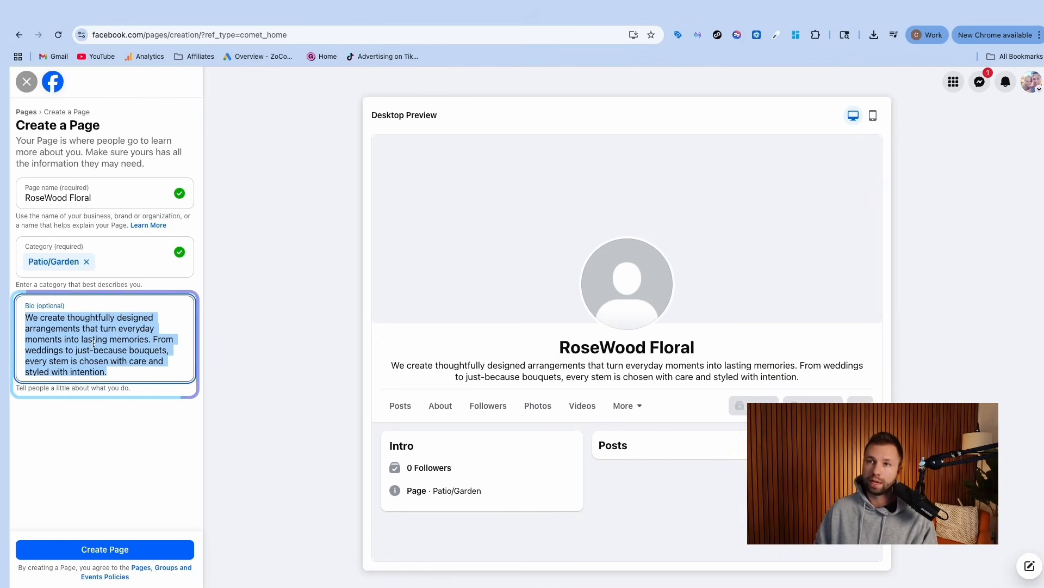
drag(24, 199, 102, 212)
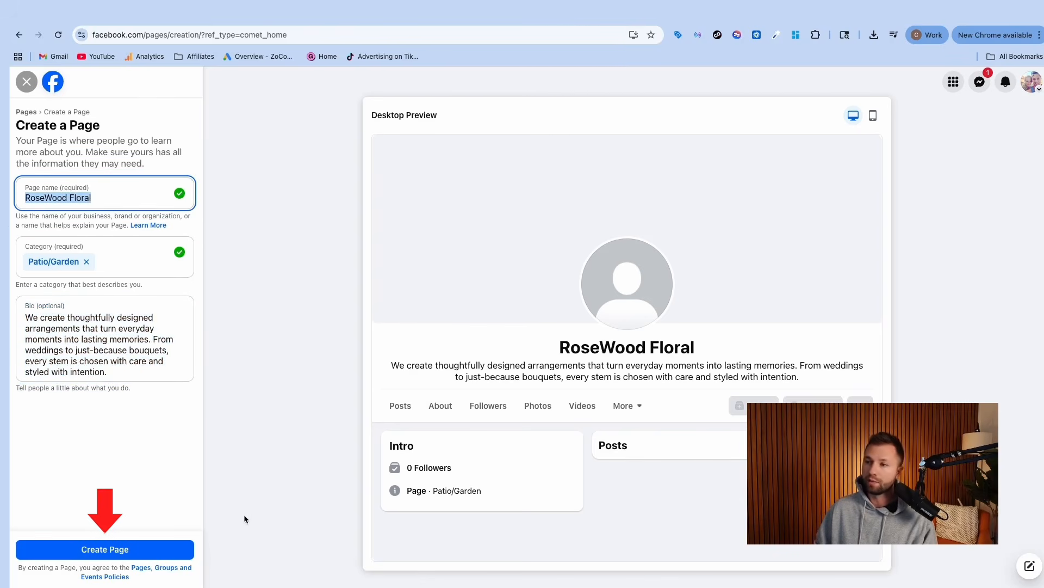
Step: Create the RoseWood Floral Page and go through Step 1's website, phone and e-mail contact fields
click(105, 549)
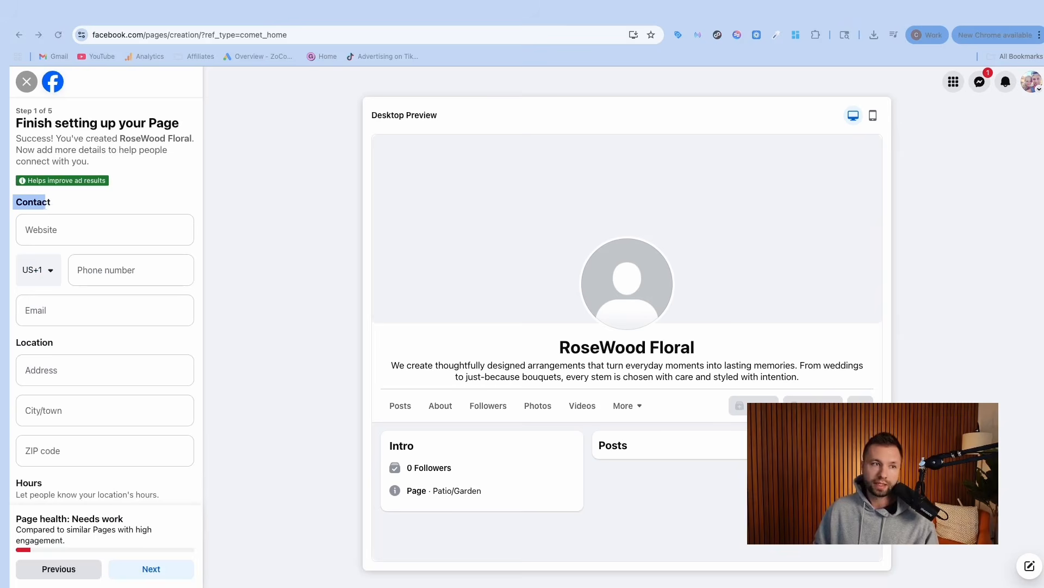
scroll(94, 229, down, 3)
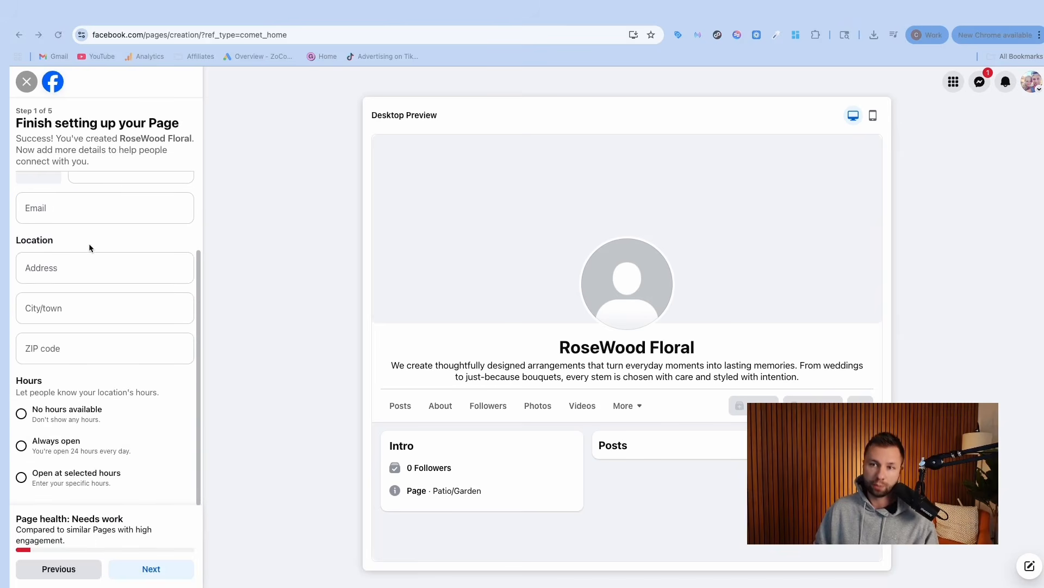
scroll(112, 268, up, 3)
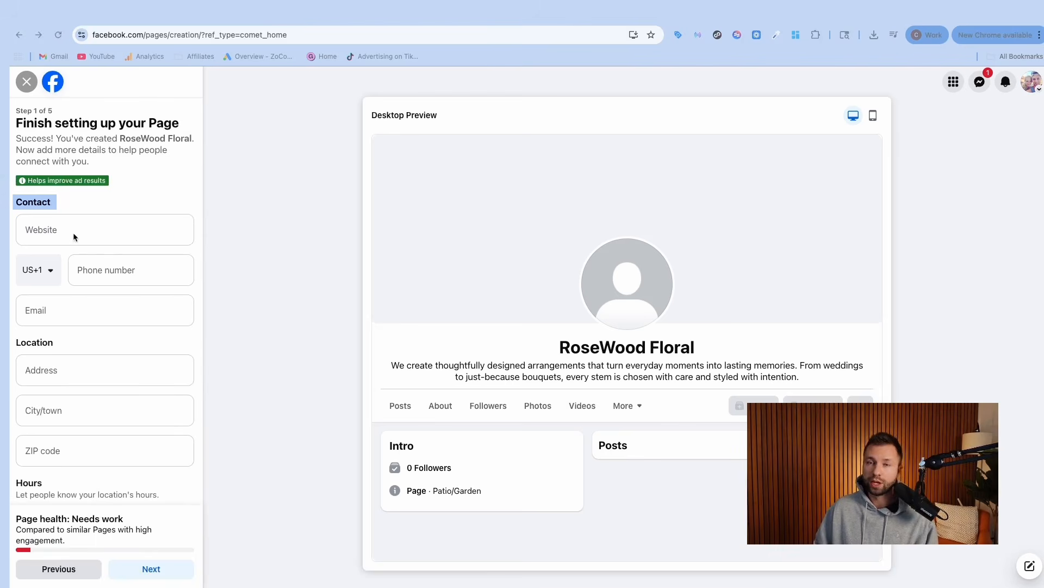
scroll(64, 265, down, 3)
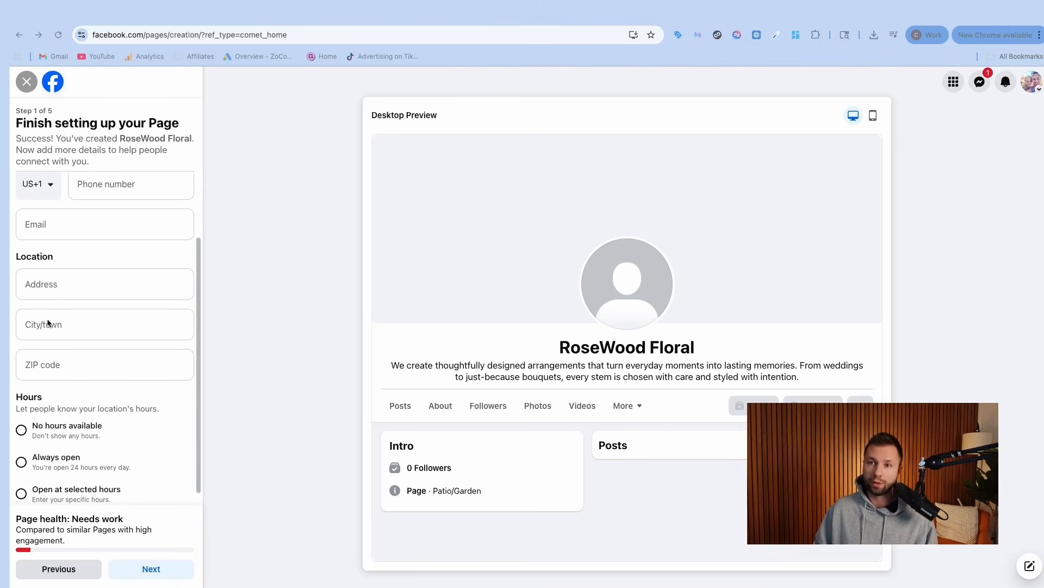
scroll(92, 321, up, 3)
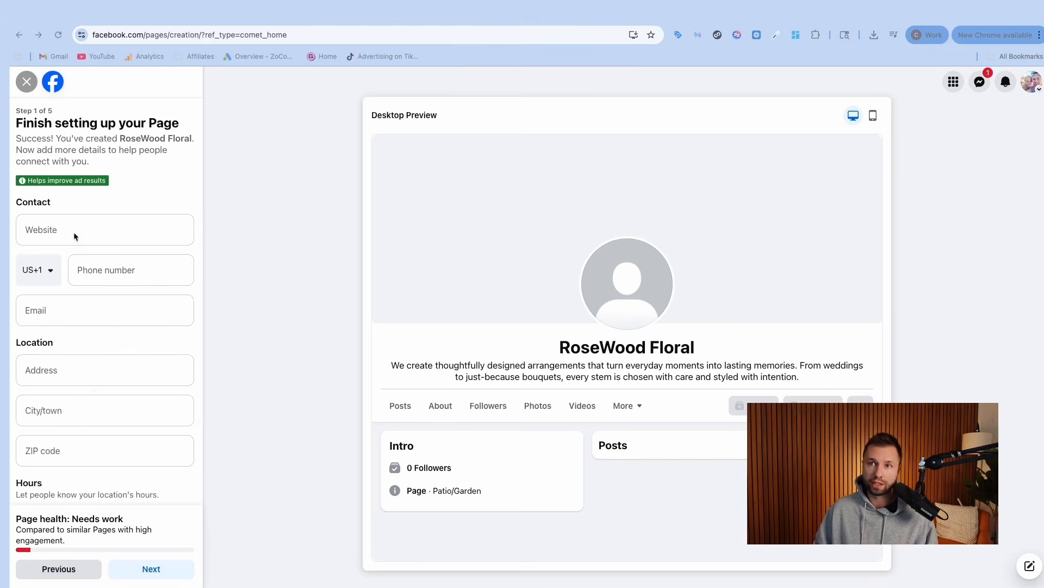
scroll(113, 299, down, 2)
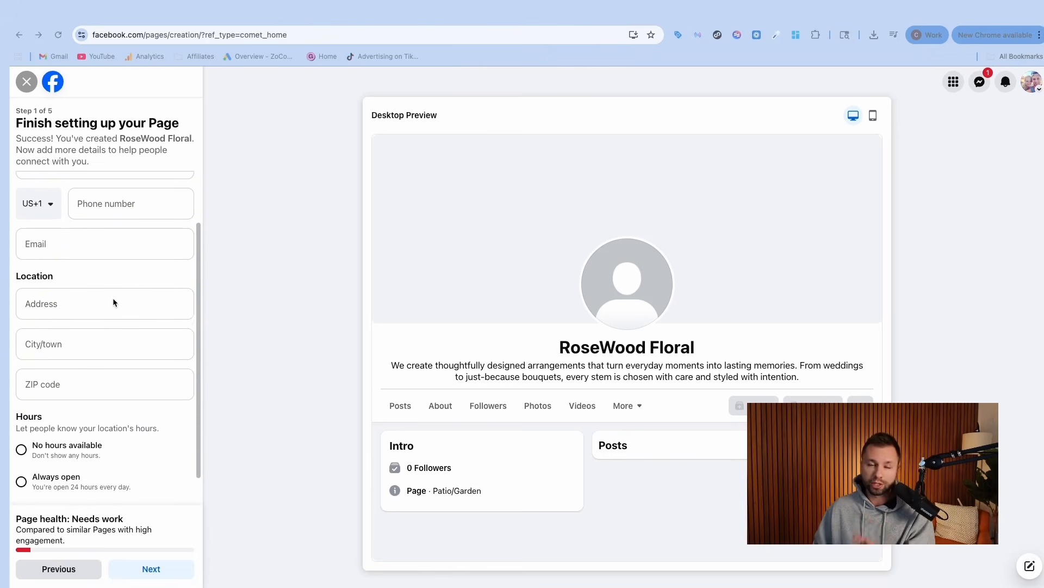
scroll(115, 299, down, 1)
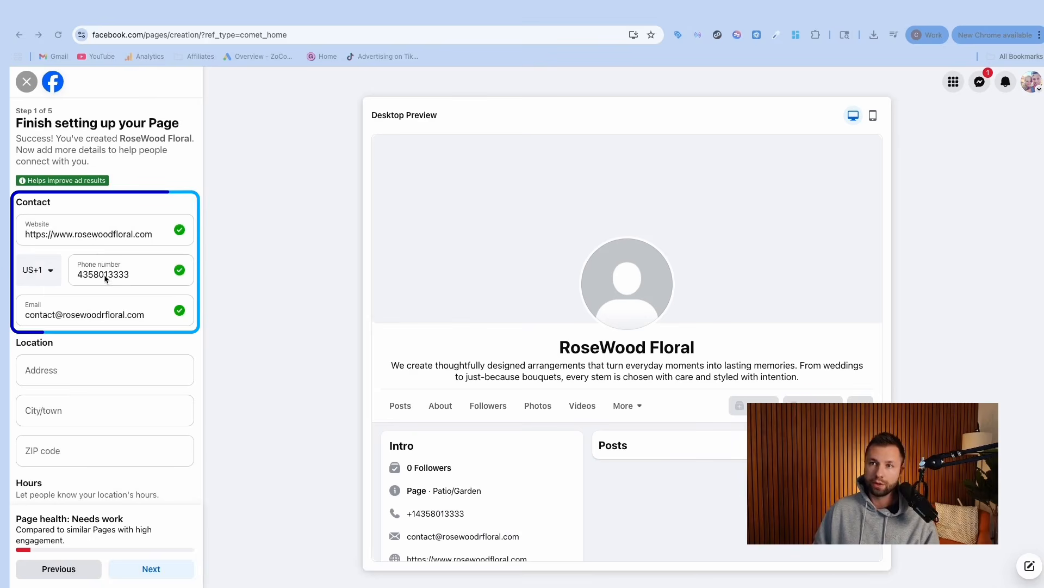
scroll(105, 278, down, 3)
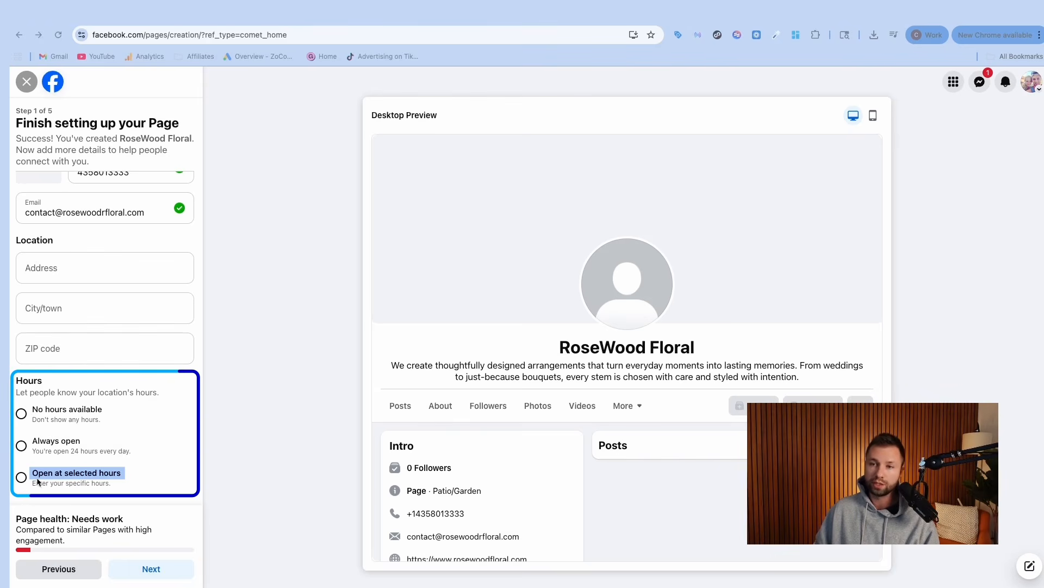
Step: Set opening hours to 8:00 AM–5:00 PM daily, then continue to Step 2
click(74, 474)
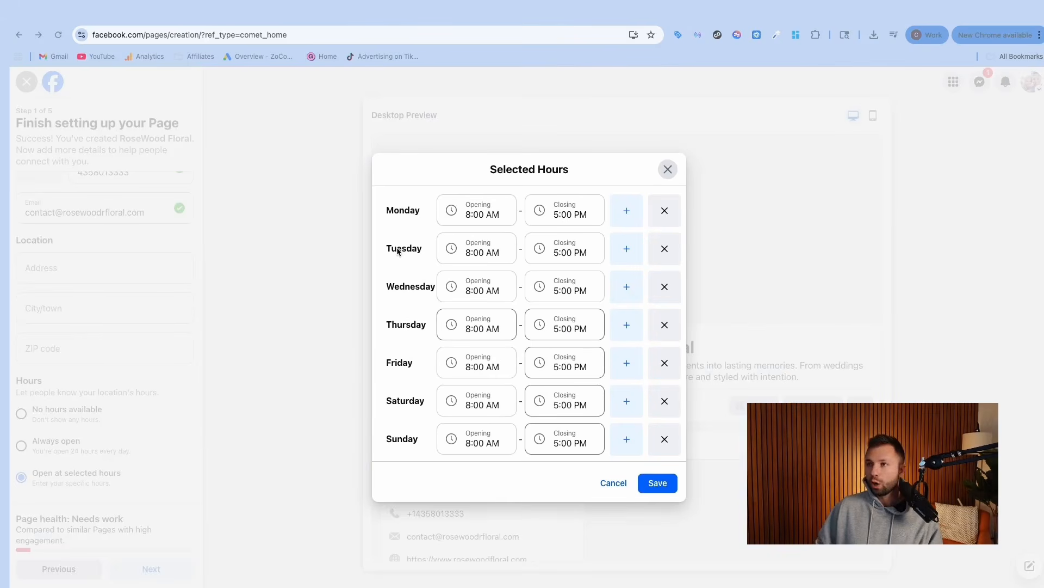
click(659, 482)
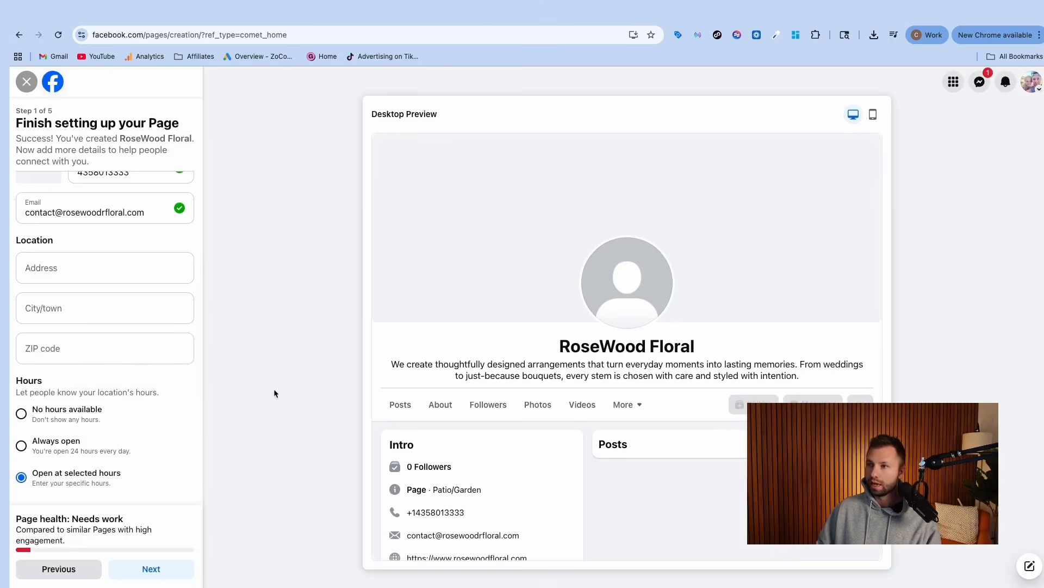
scroll(111, 256, up, 2)
scroll(111, 257, up, 2)
scroll(104, 253, down, 4)
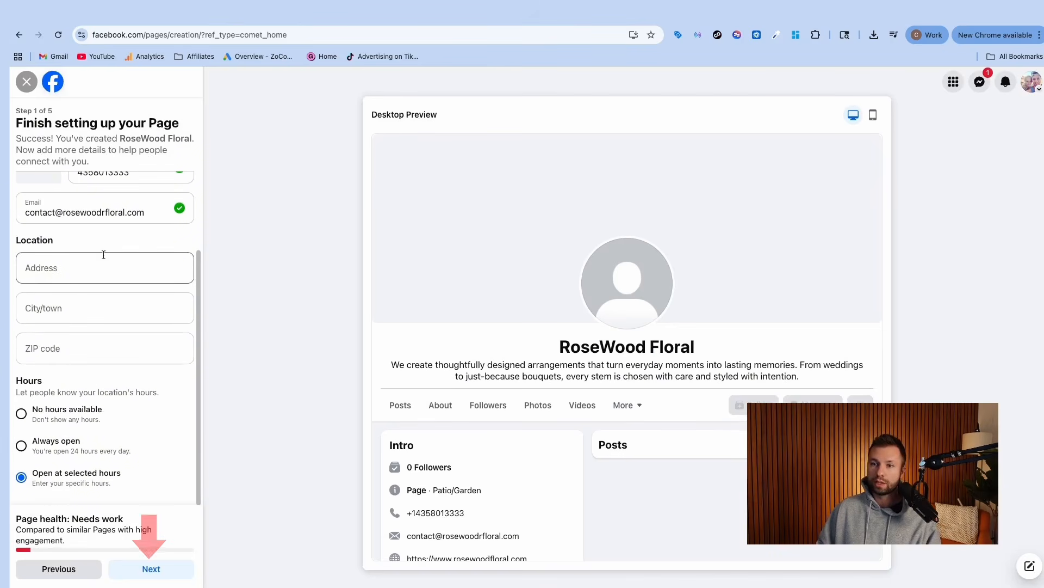
click(146, 574)
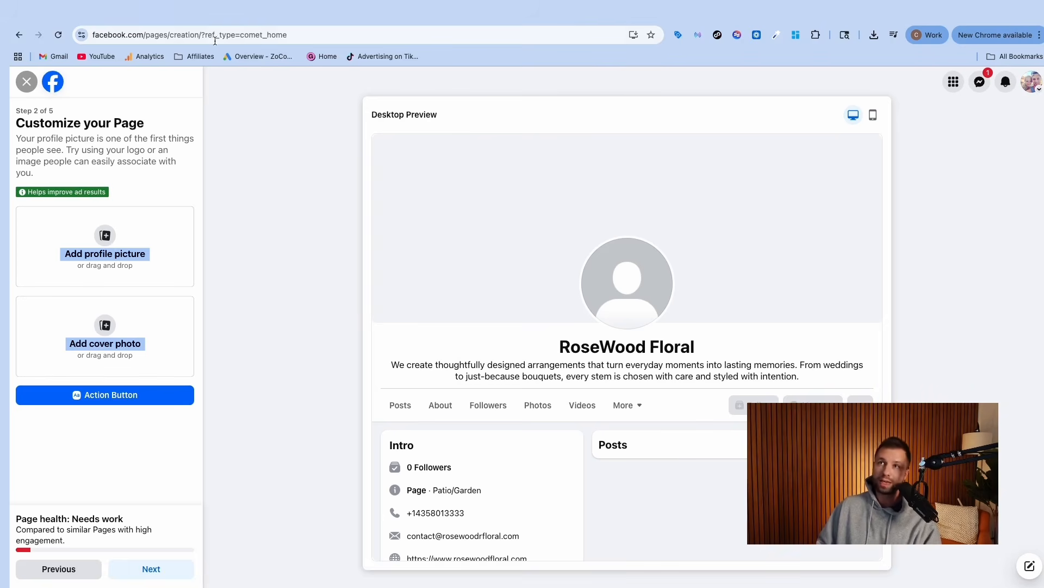
Step: Switch to the Canva tab showing 'facebook page' design templates
key(ctrl+Tab)
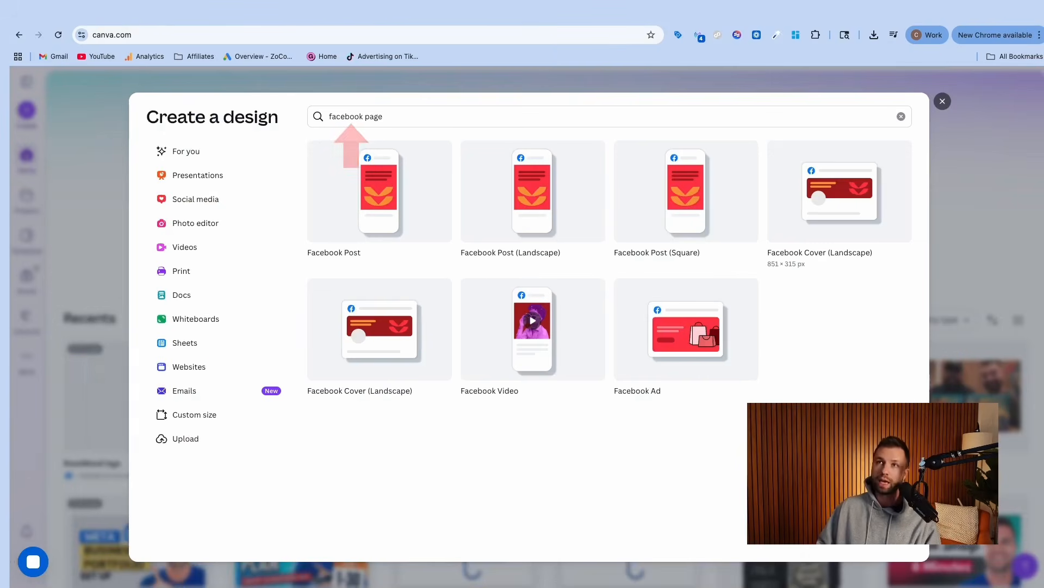
Step: Extend the Canva design search to 'facebook page logo'
drag(377, 118, 328, 117)
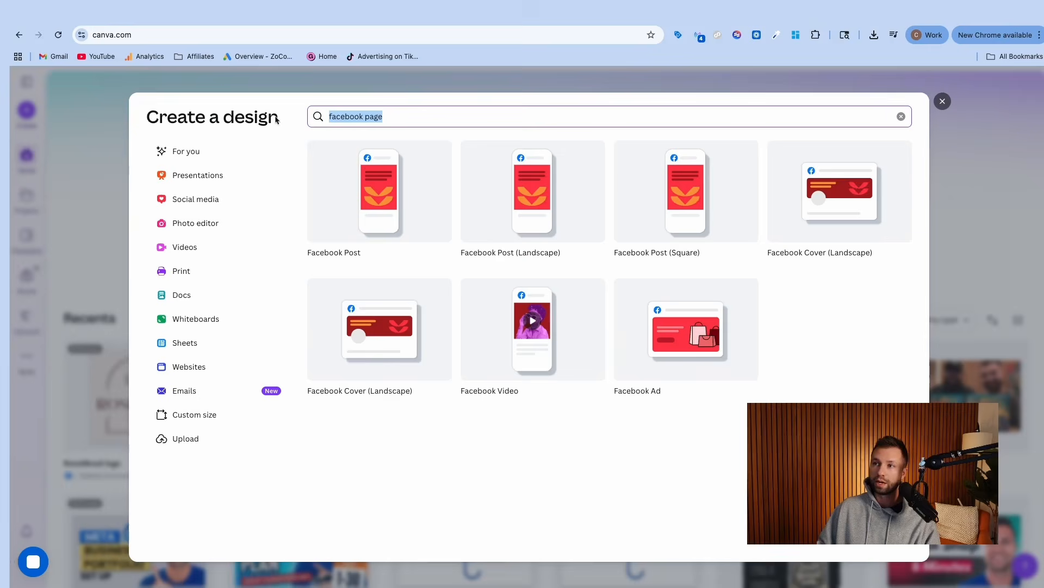
click(398, 116)
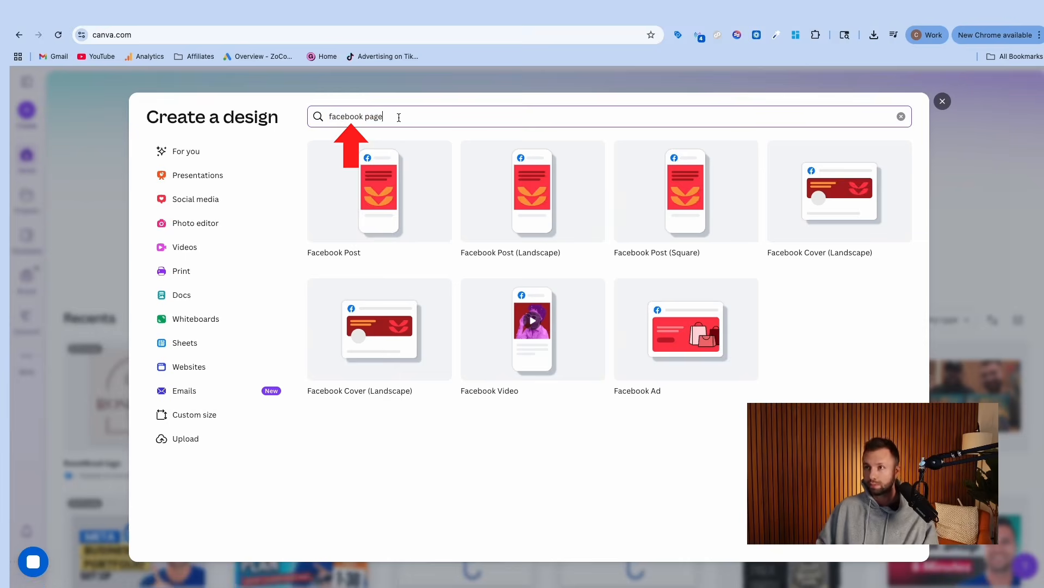
text(logo)
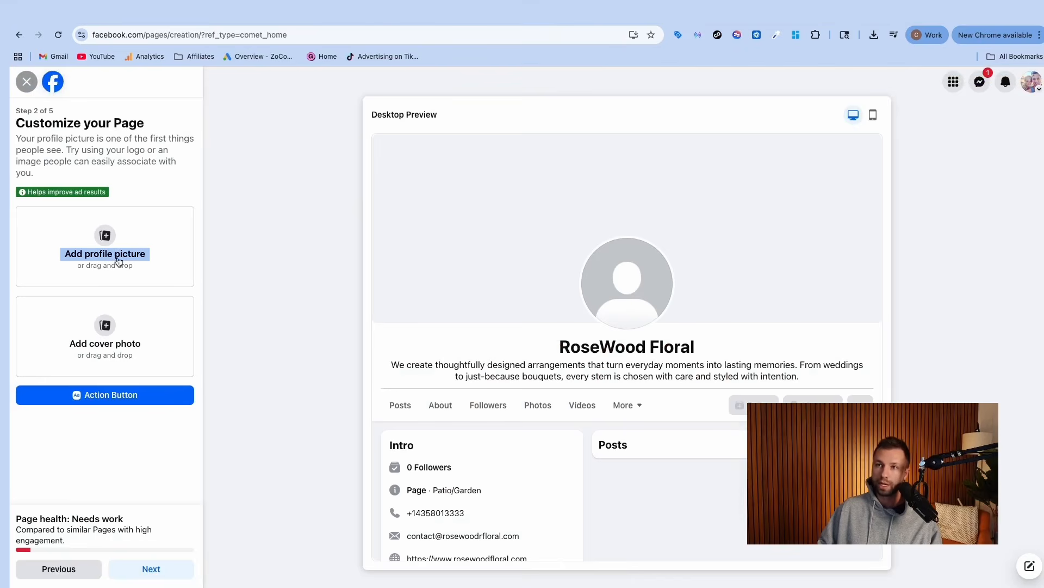
Step: Upload the Rosewood logo as profile picture and choose an image for the cover photo
click(119, 261)
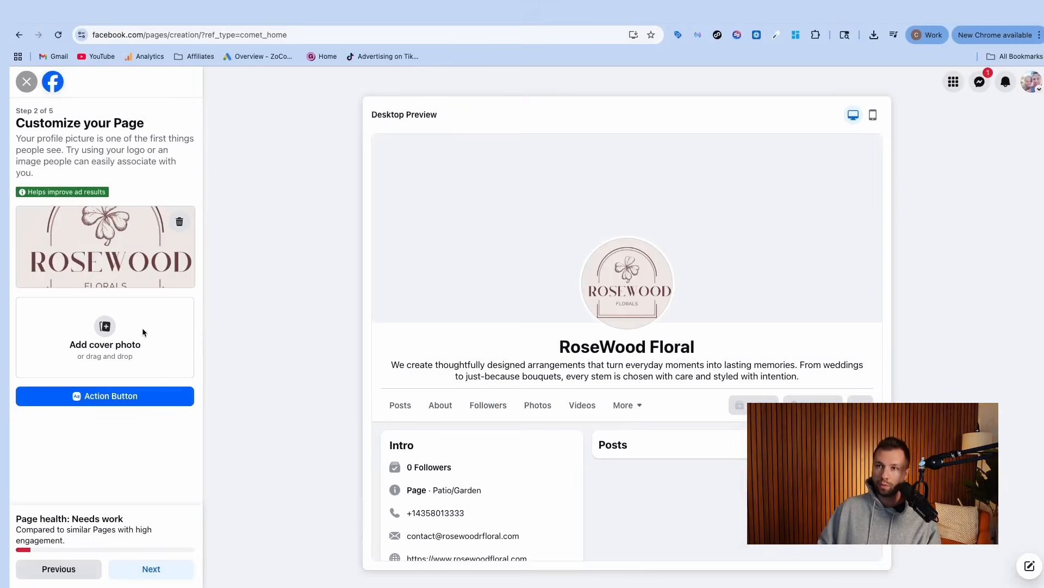
drag(156, 263, 132, 351)
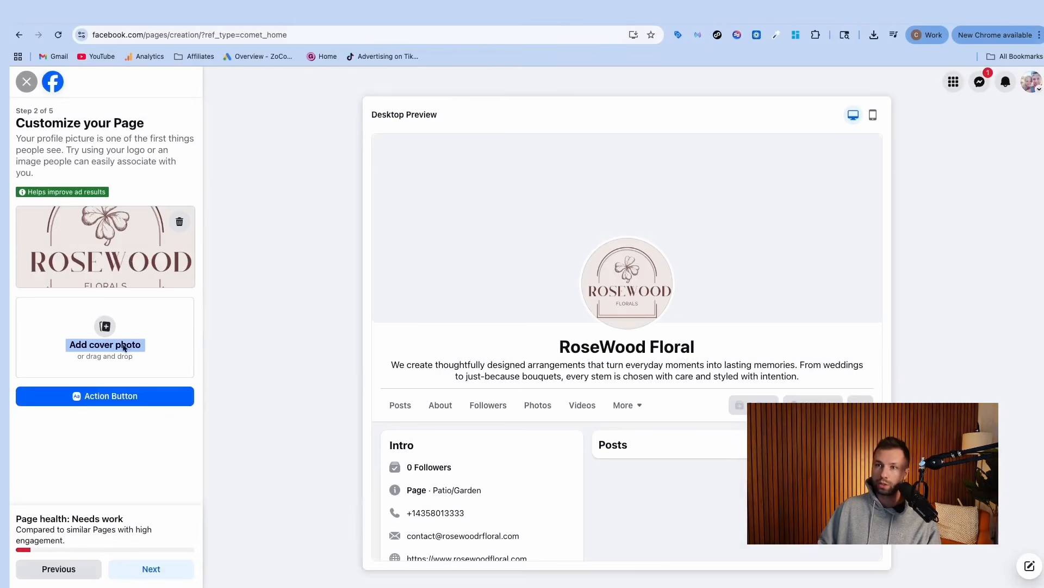
click(124, 349)
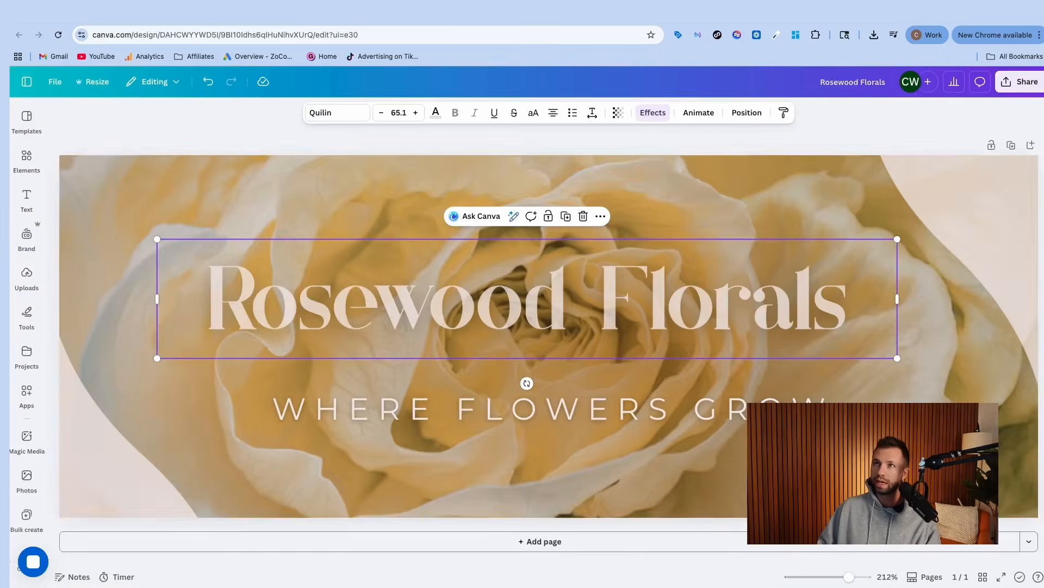
Step: Delete the WHERE FLOWERS GROW tagline from the Canva cover design
click(403, 392)
click(363, 408)
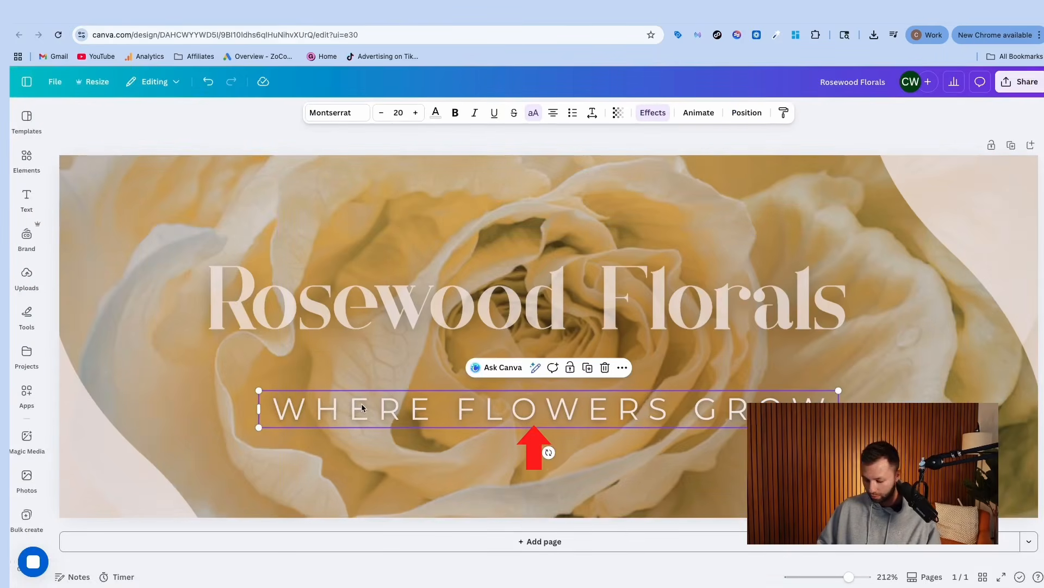
key(Delete)
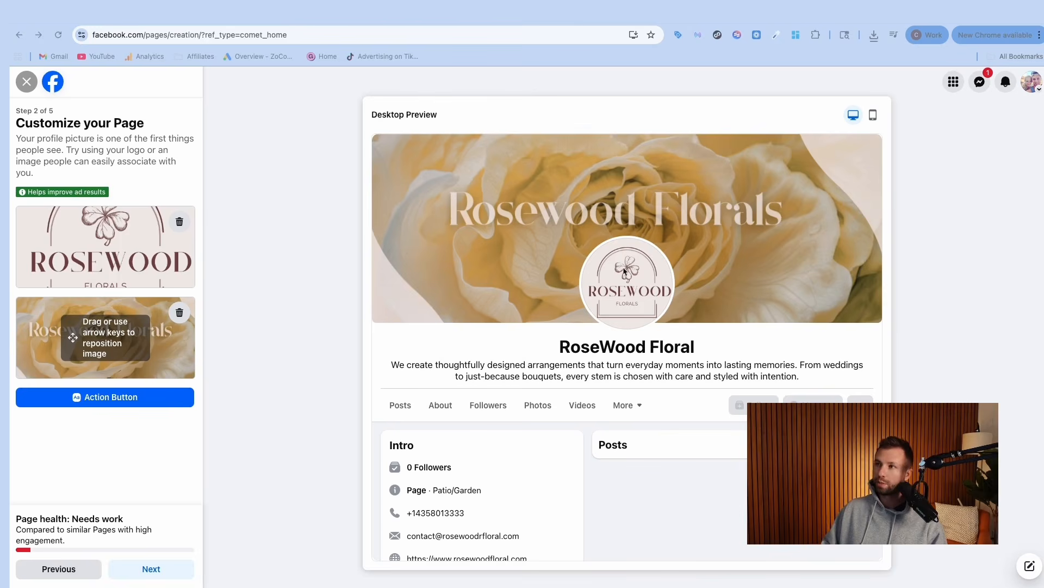
Step: Slide the cover image left so the Rosewood Florals title stays centred over the rose
mouse_move(176, 356)
mouse_down()
mouse_move(140, 357)
mouse_move(201, 356)
mouse_move(120, 356)
mouse_up()
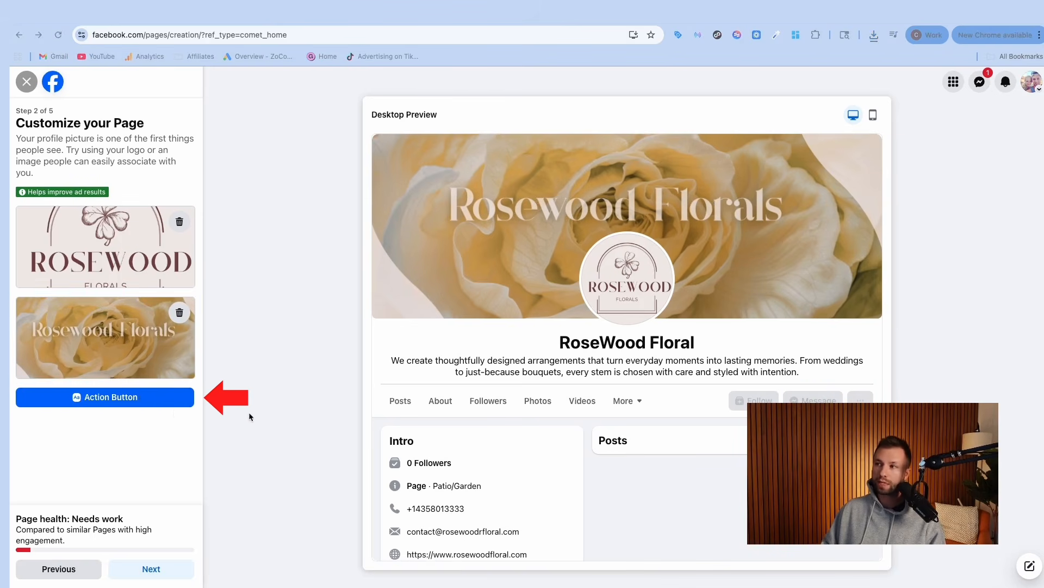
Step: Choose Call now from the list of Page action button options
click(131, 402)
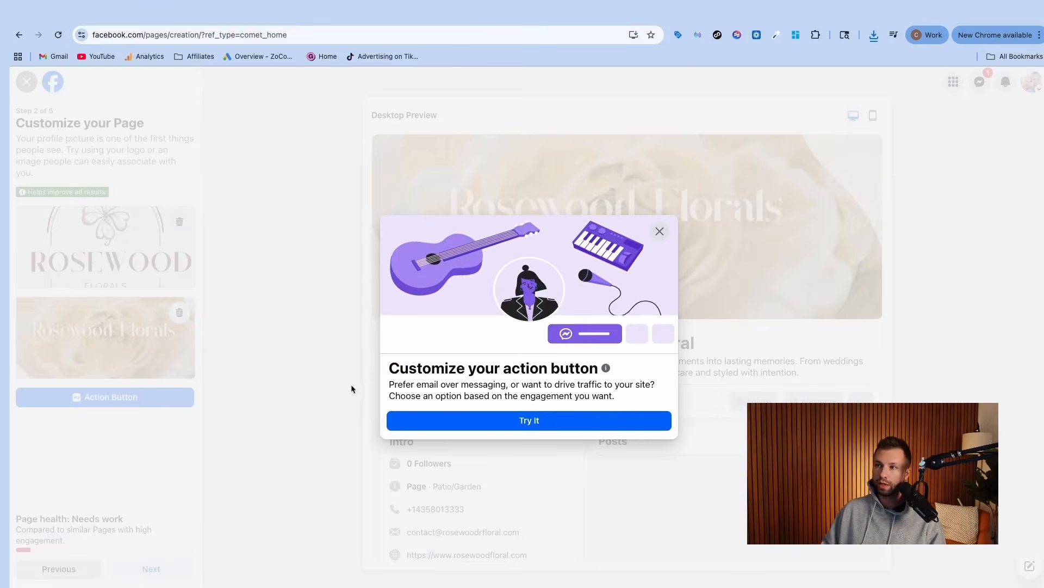
drag(381, 368, 472, 424)
click(522, 421)
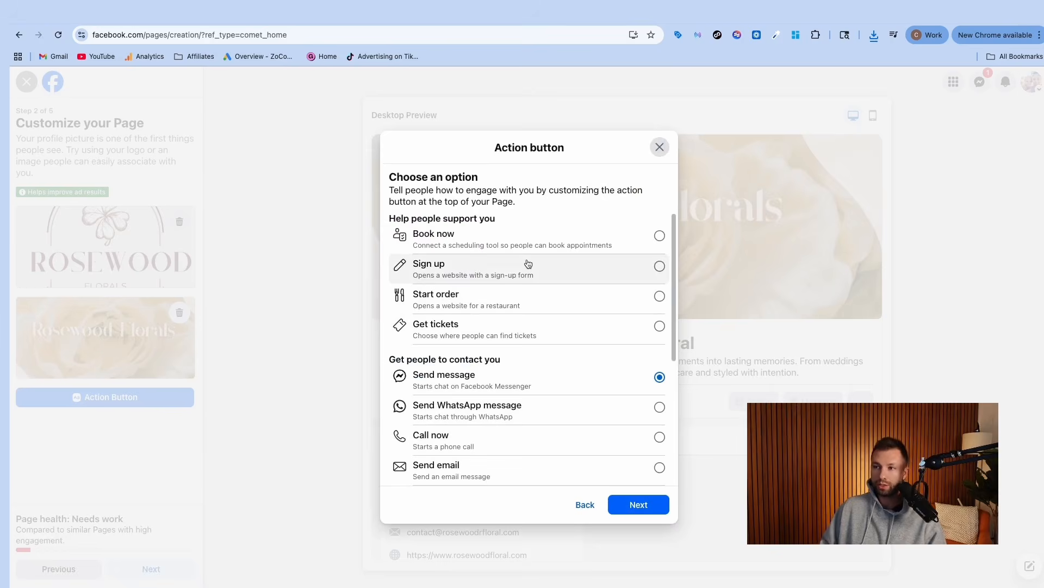
scroll(509, 327, down, 2)
scroll(510, 345, down, 3)
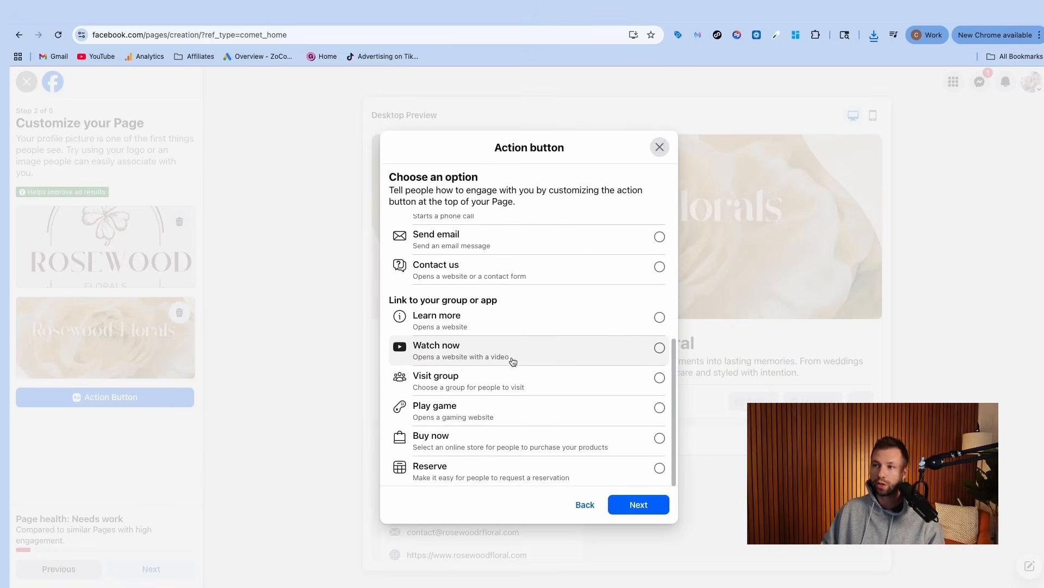
scroll(512, 360, up, 5)
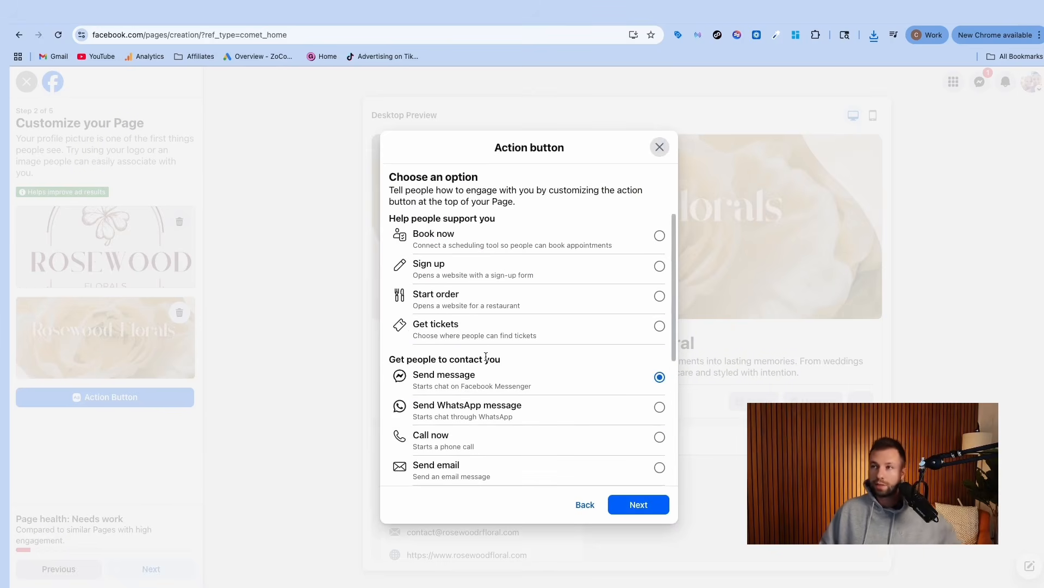
scroll(482, 355, down, 2)
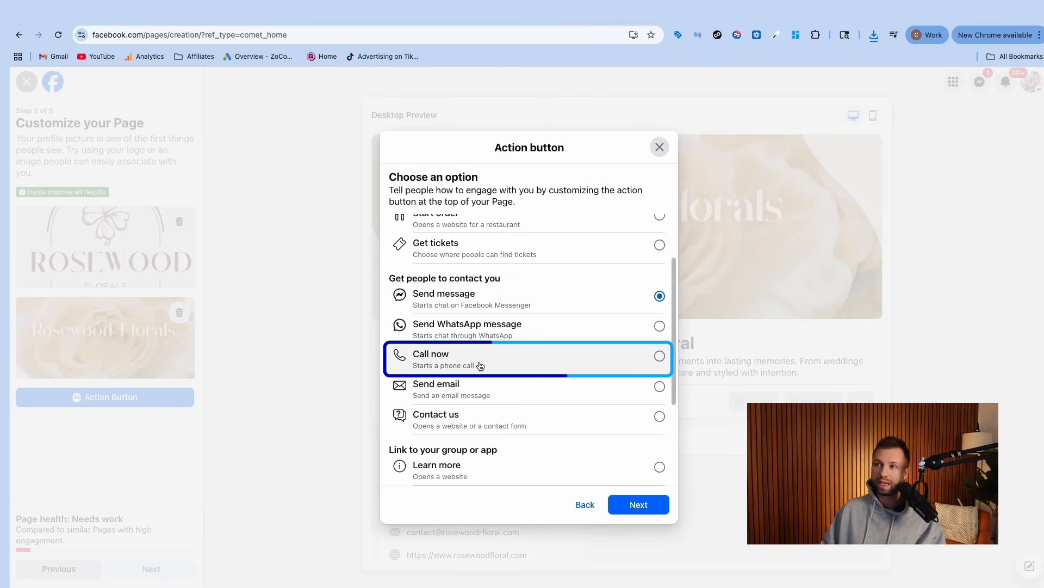
click(602, 367)
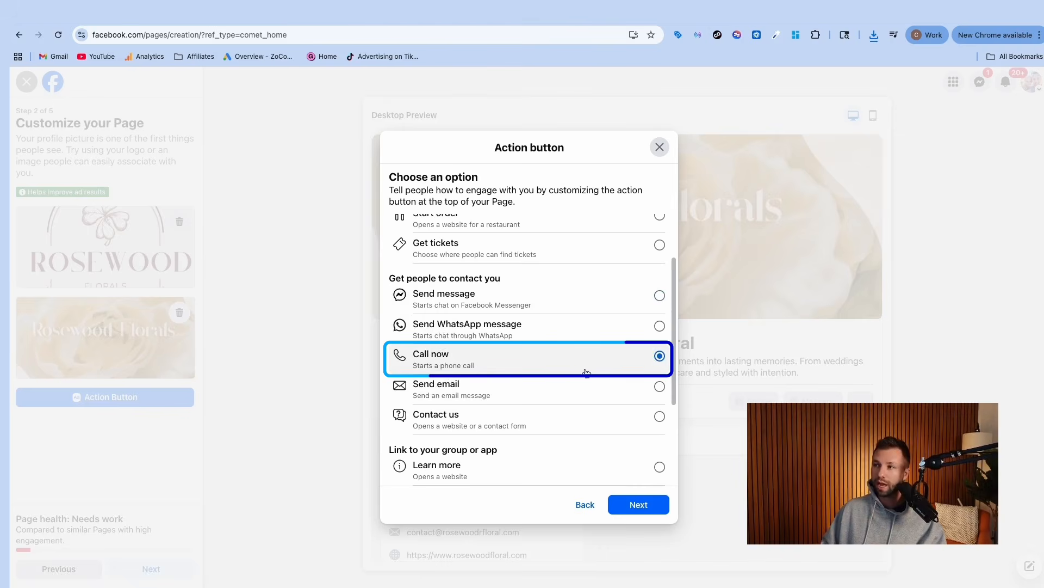
Step: Link Call now to the business phone number and save the action button
scroll(572, 369, down, 2)
scroll(454, 365, down, 2)
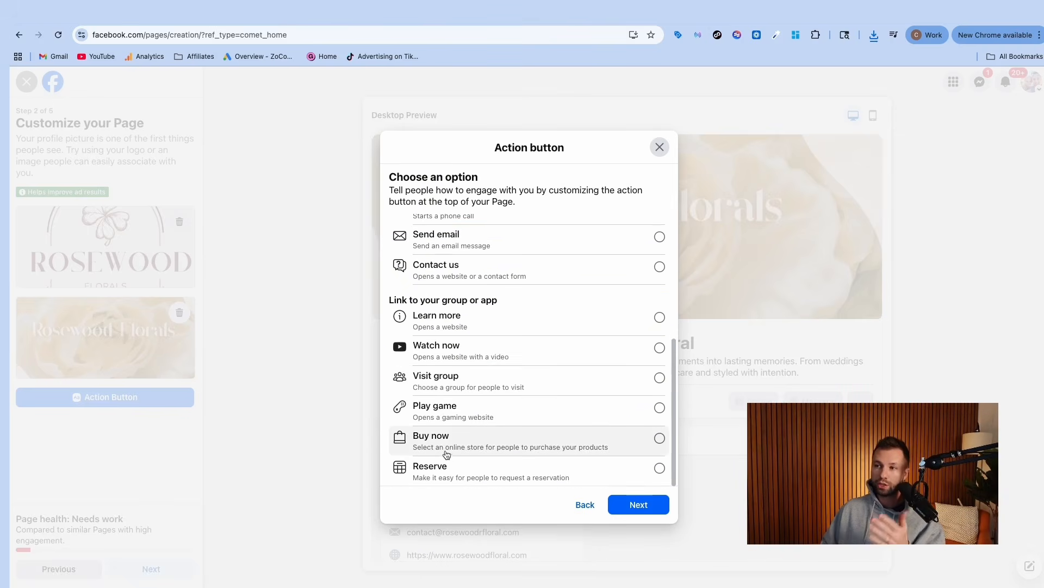
scroll(449, 452, up, 5)
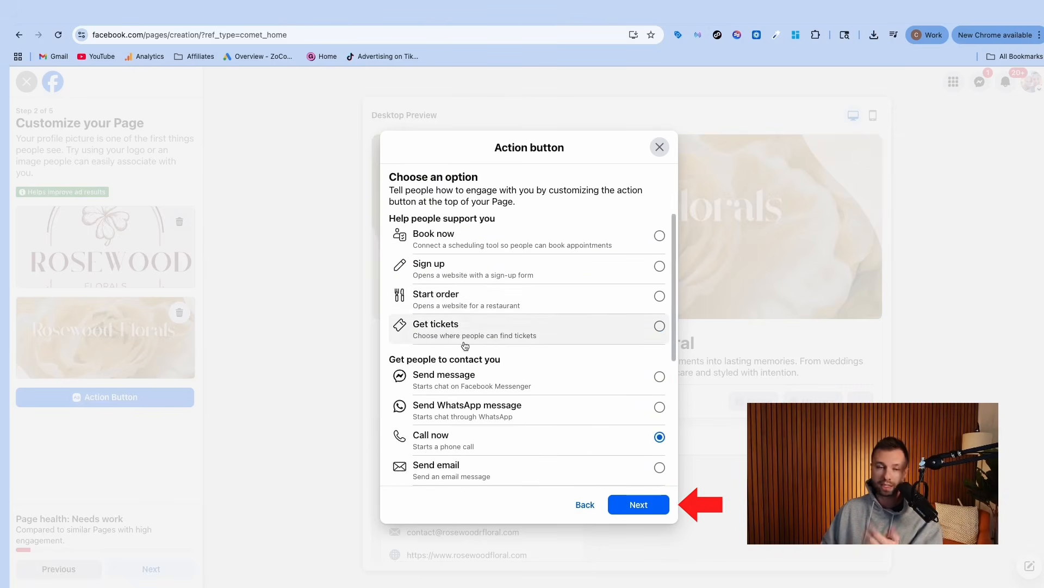
scroll(538, 414, down, 2)
click(636, 505)
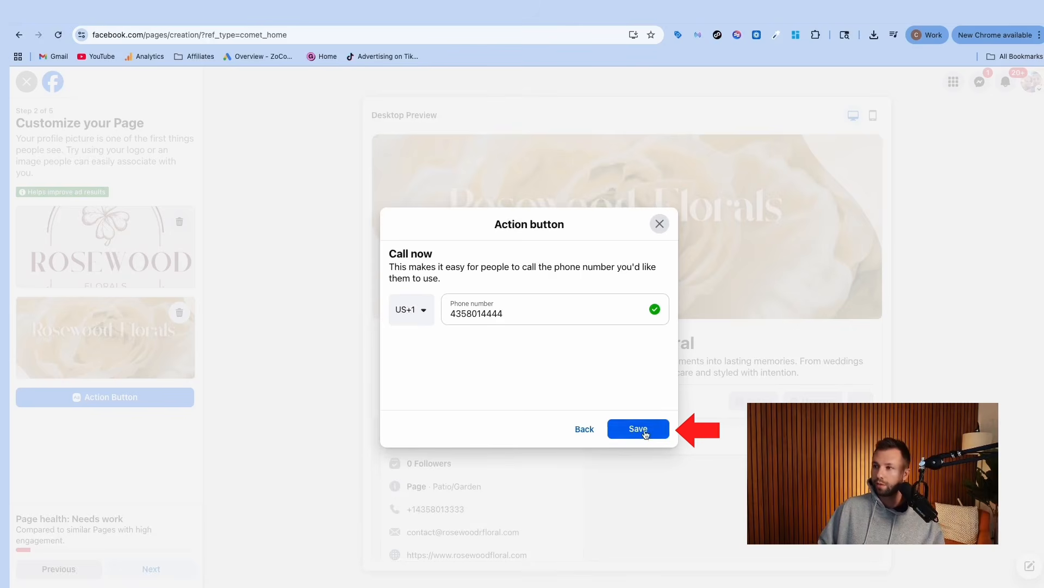
click(646, 433)
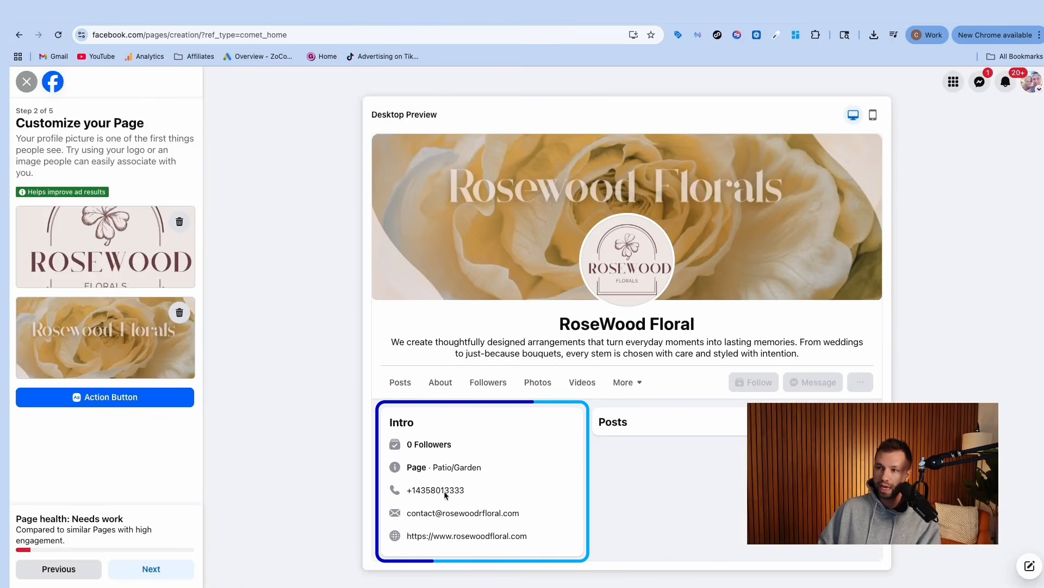
Step: Review the action button settings without changes and advance to the next setup step
drag(471, 491, 402, 491)
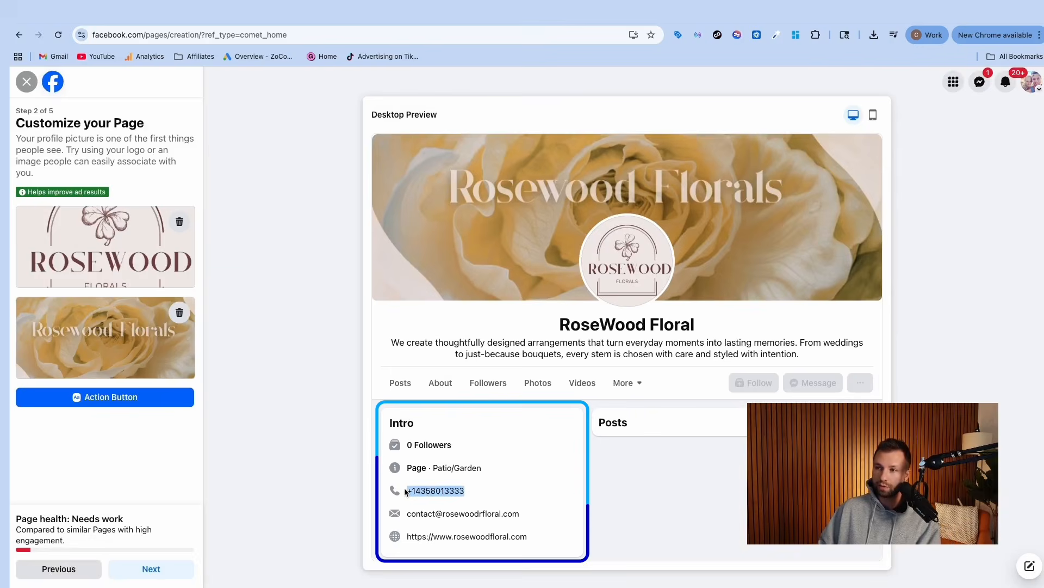
click(128, 398)
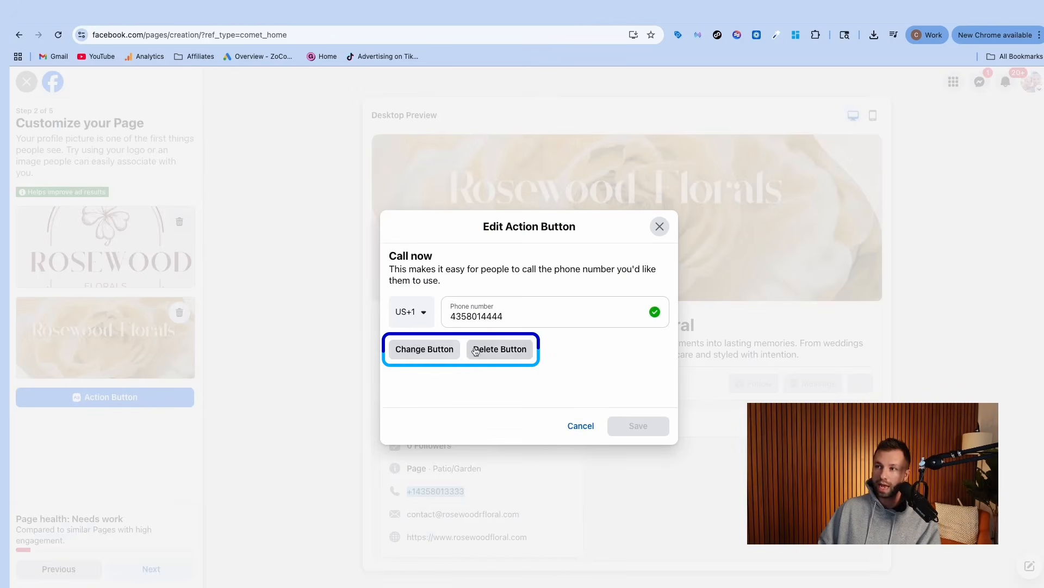
click(580, 425)
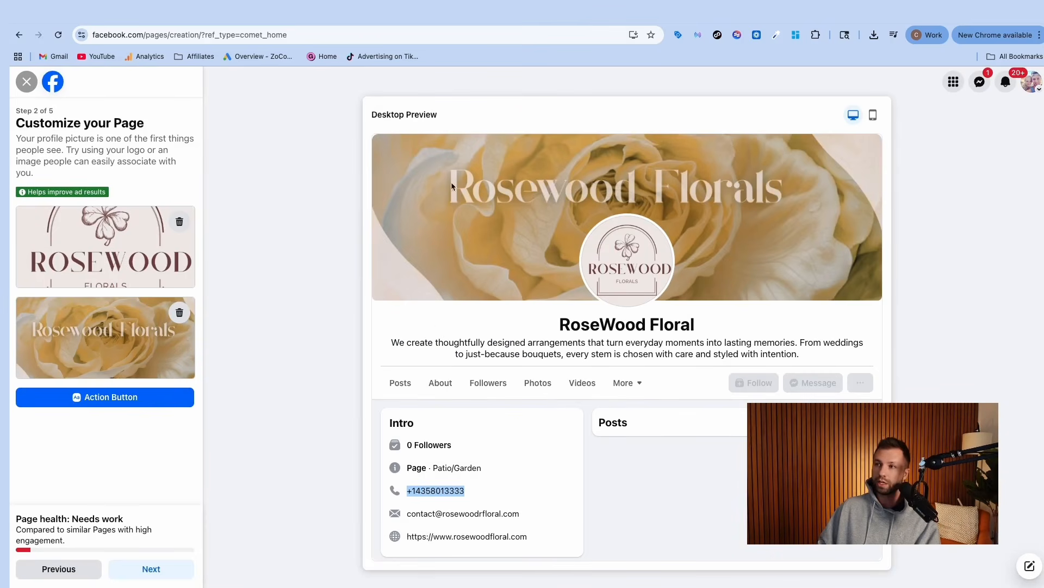
click(152, 569)
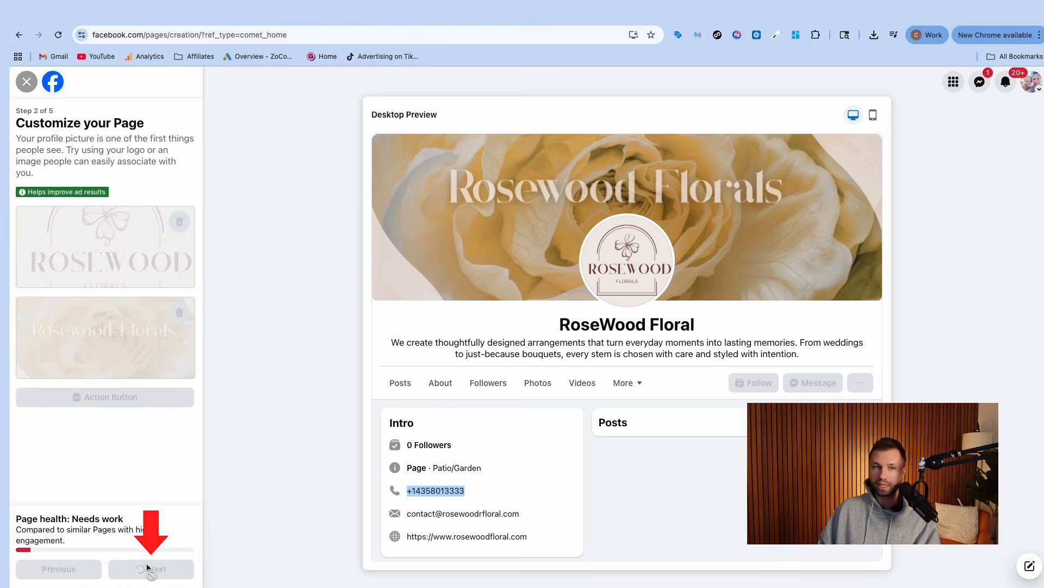
Step: Leave the WhatsApp number blank and skip ahead to Step 4, Build your Page audience
click(90, 360)
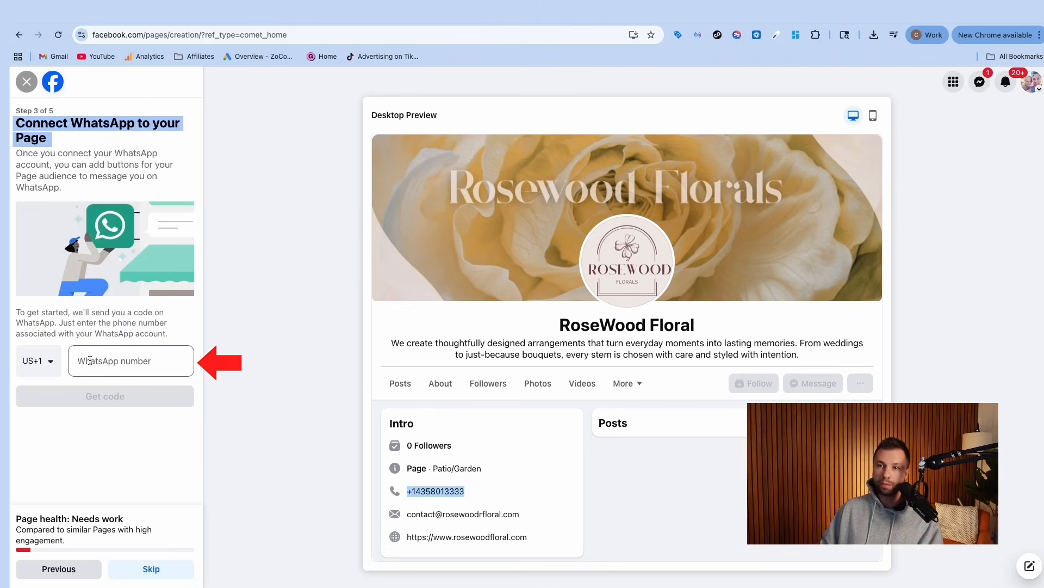
click(87, 360)
click(60, 435)
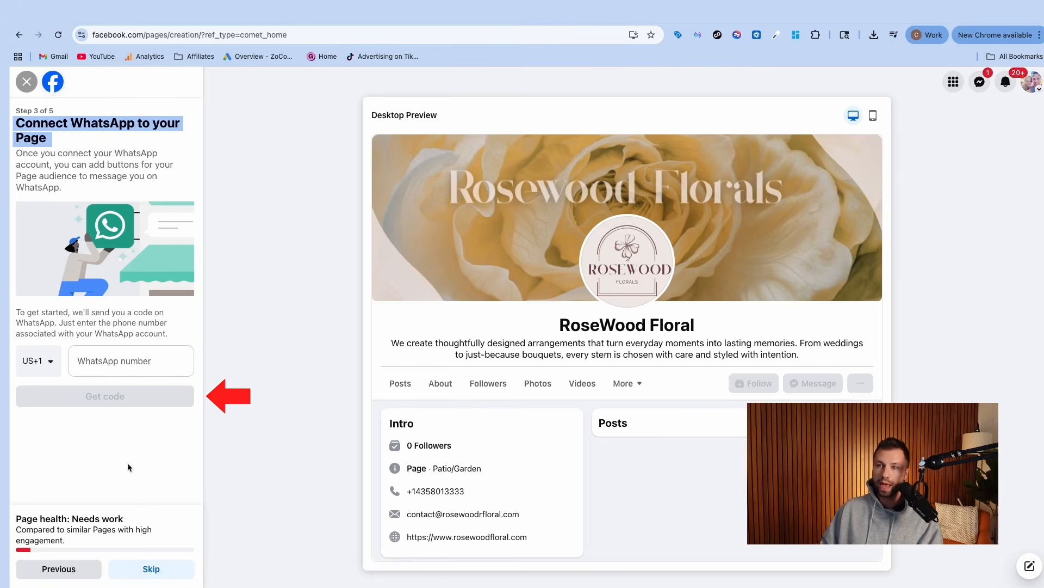
click(148, 571)
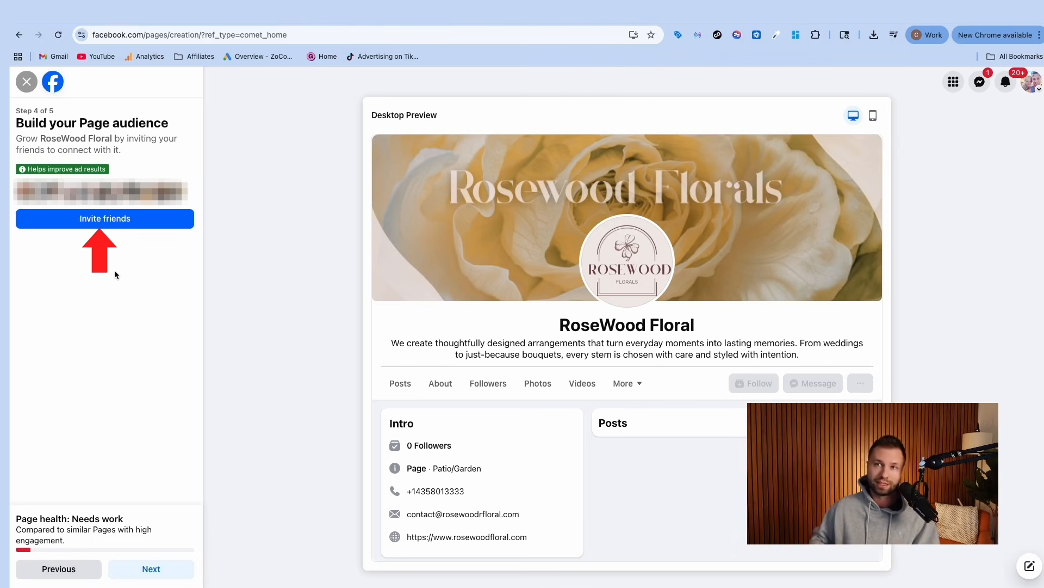
Step: Skip inviting friends, switch off Marketing & promotional emails, and finish creating the RoseWood Floral Page
click(151, 569)
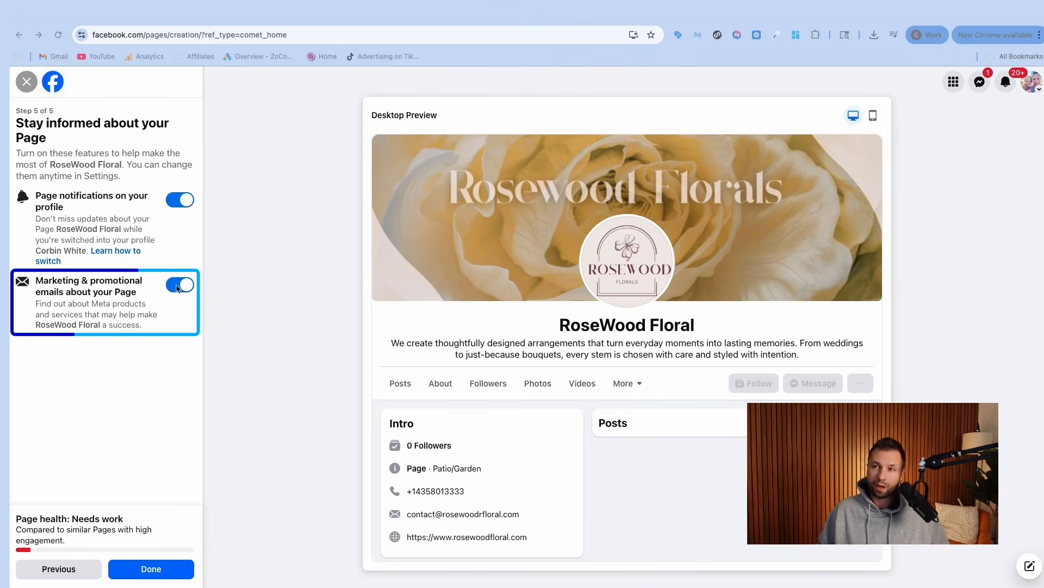
click(174, 285)
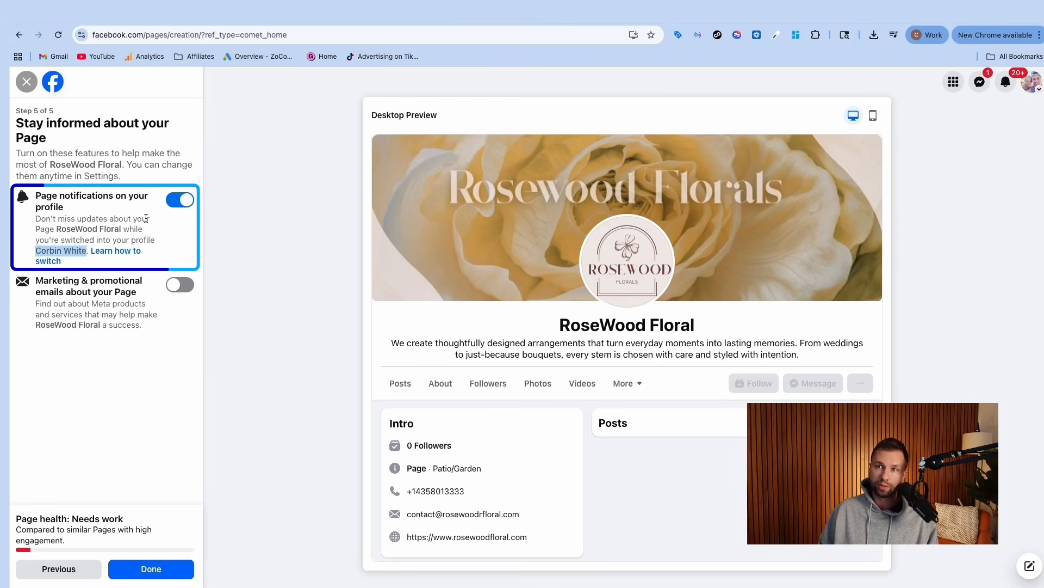
click(1035, 87)
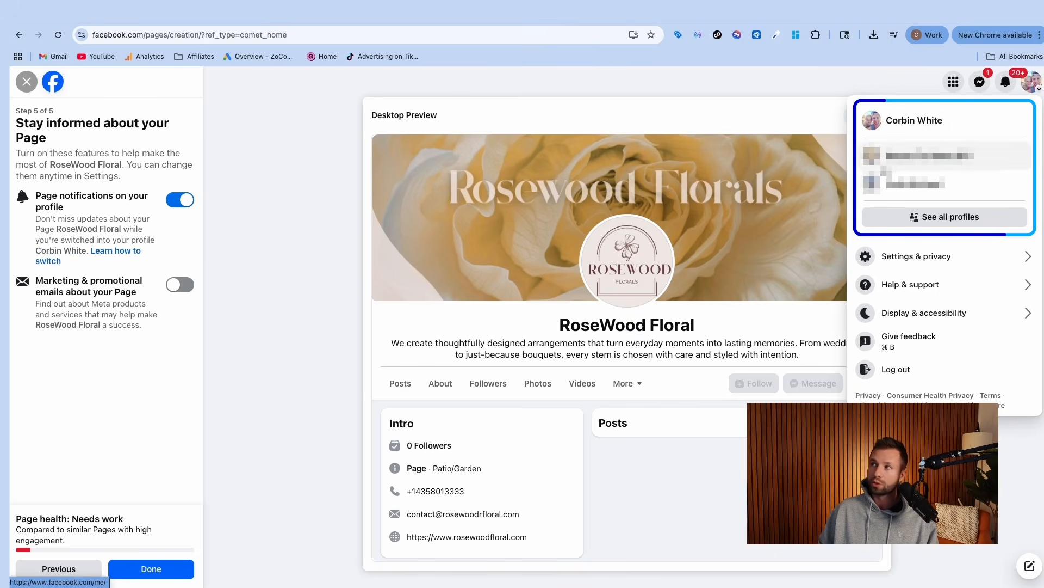
click(286, 181)
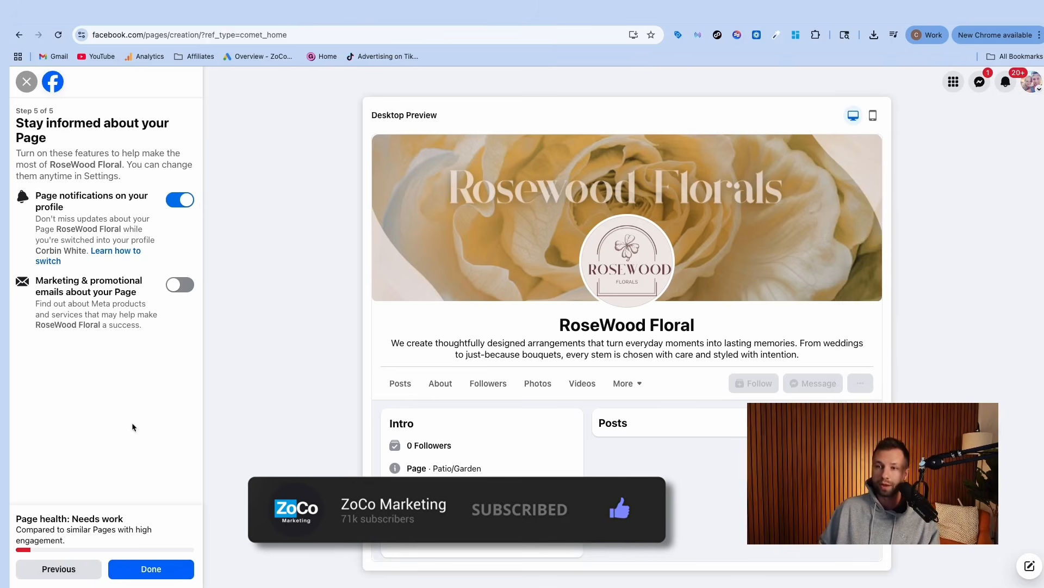
click(150, 569)
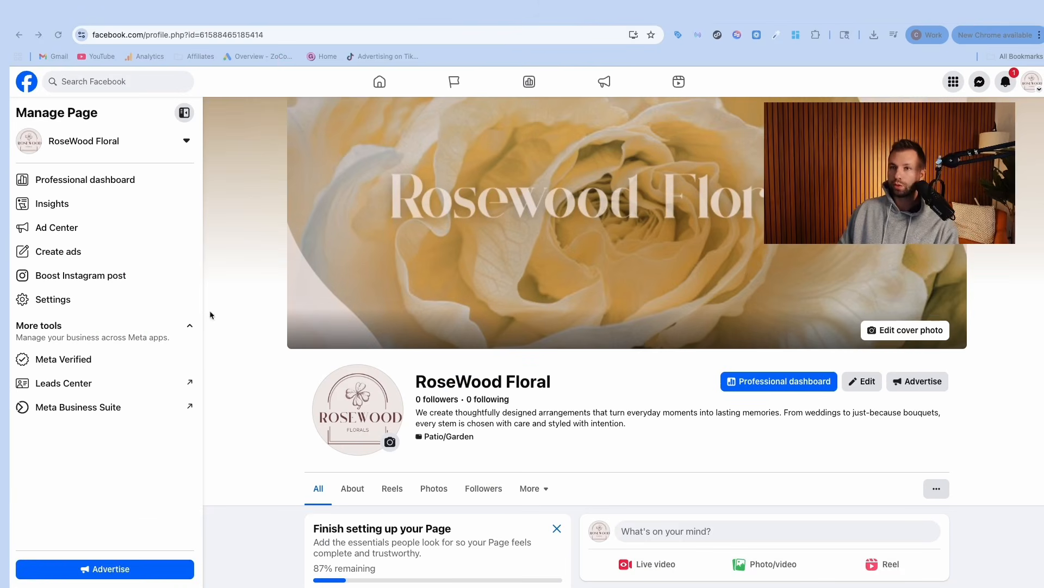
Step: Scroll the new RoseWood Floral Page and open the full Finish setting up your Page checklist
scroll(384, 351, down, 5)
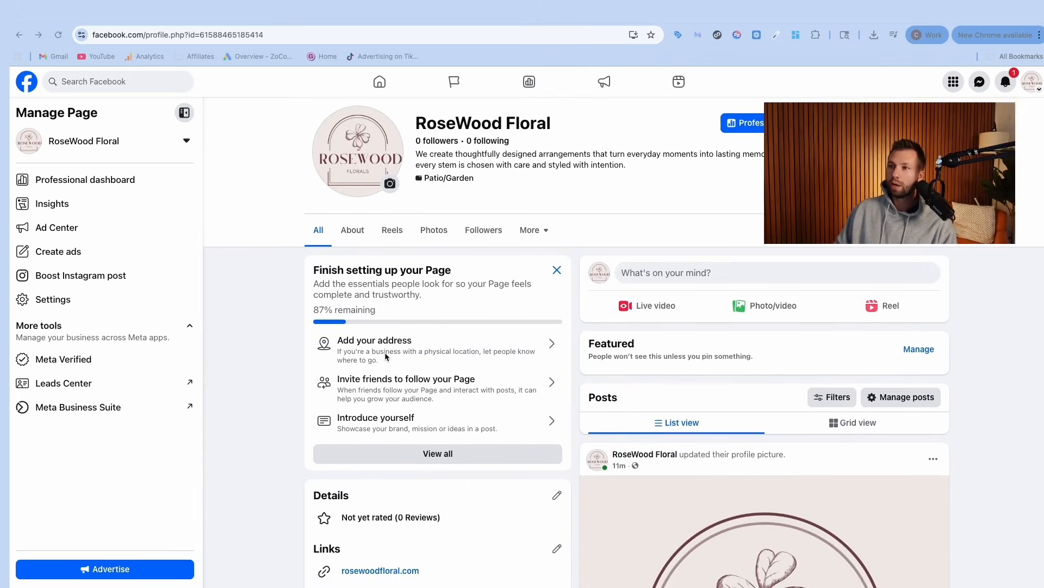
scroll(269, 287, up, 3)
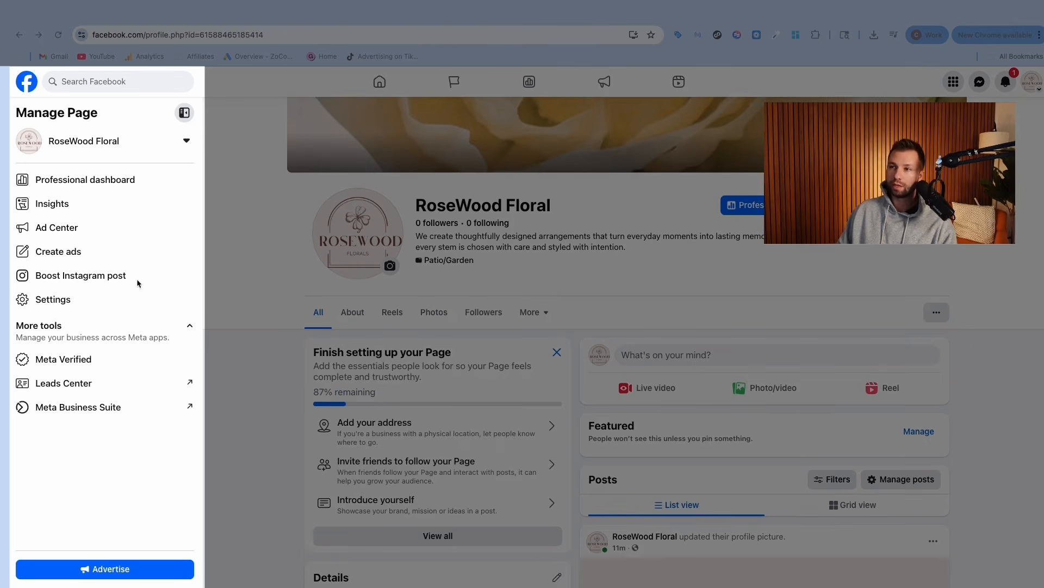
scroll(294, 285, down, 3)
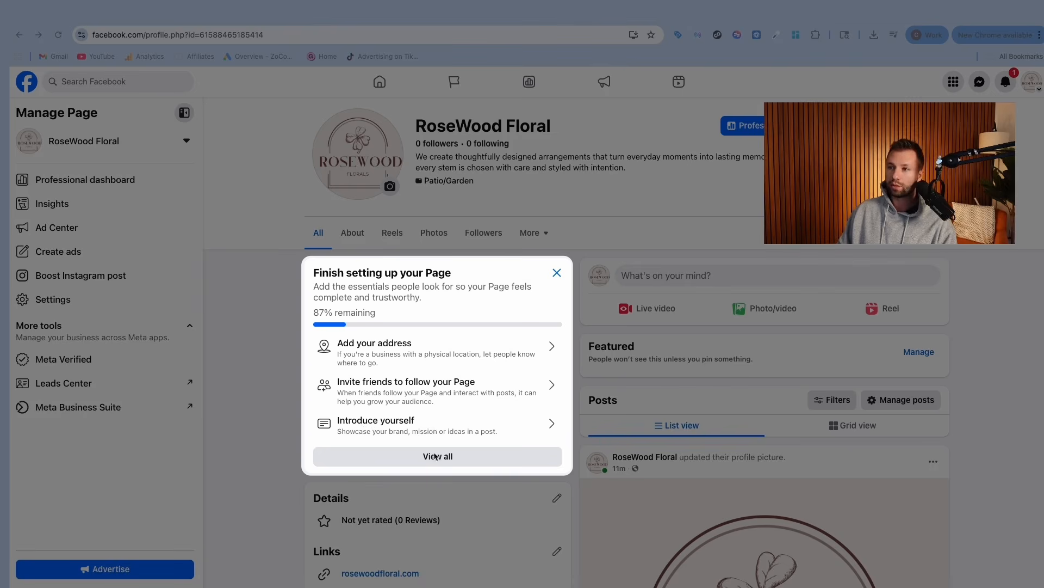
click(451, 458)
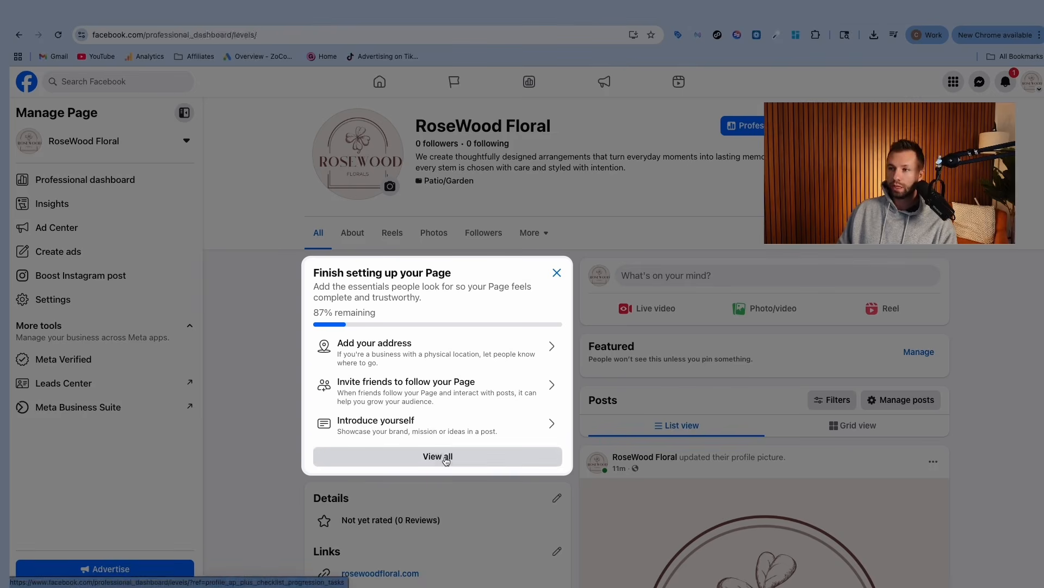
Step: Go through this week's tasks: Add your address, Invite friends, Introduce yourself, Share first reel, Run an ad
scroll(539, 296, down, 1)
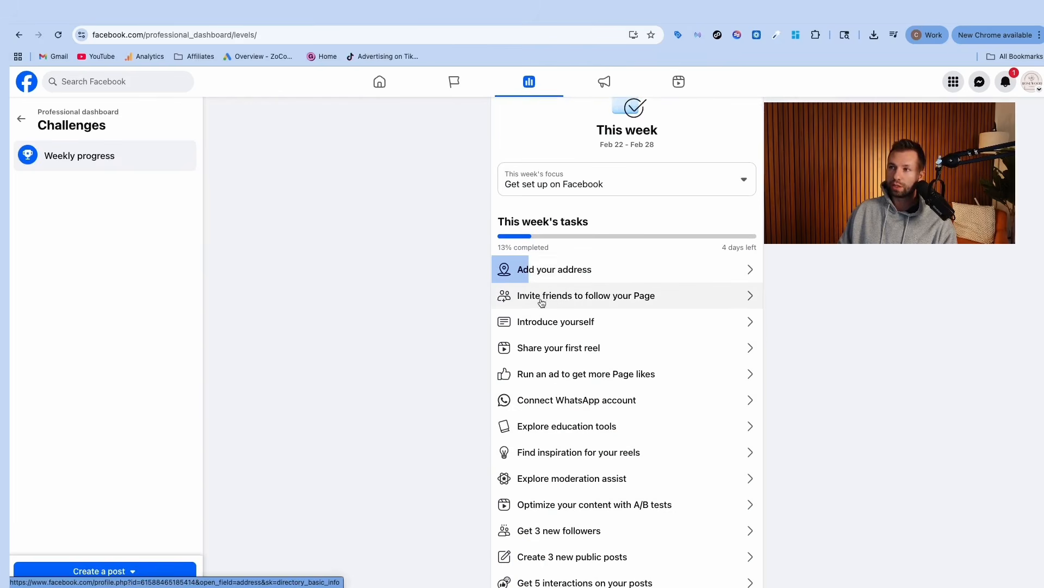
click(522, 270)
click(542, 297)
scroll(542, 298, down, 1)
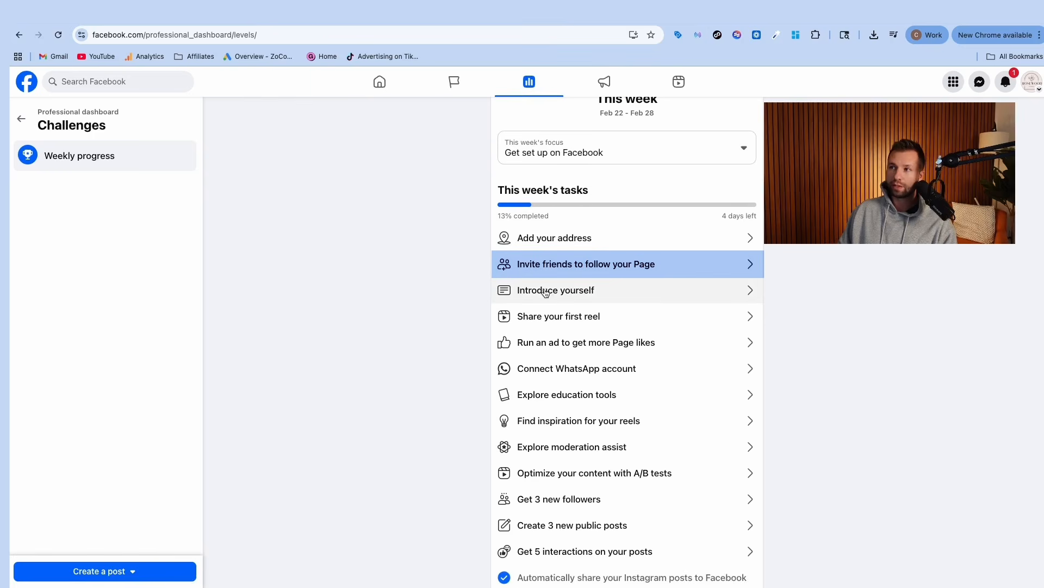
click(522, 294)
click(531, 318)
scroll(593, 321, down, 1)
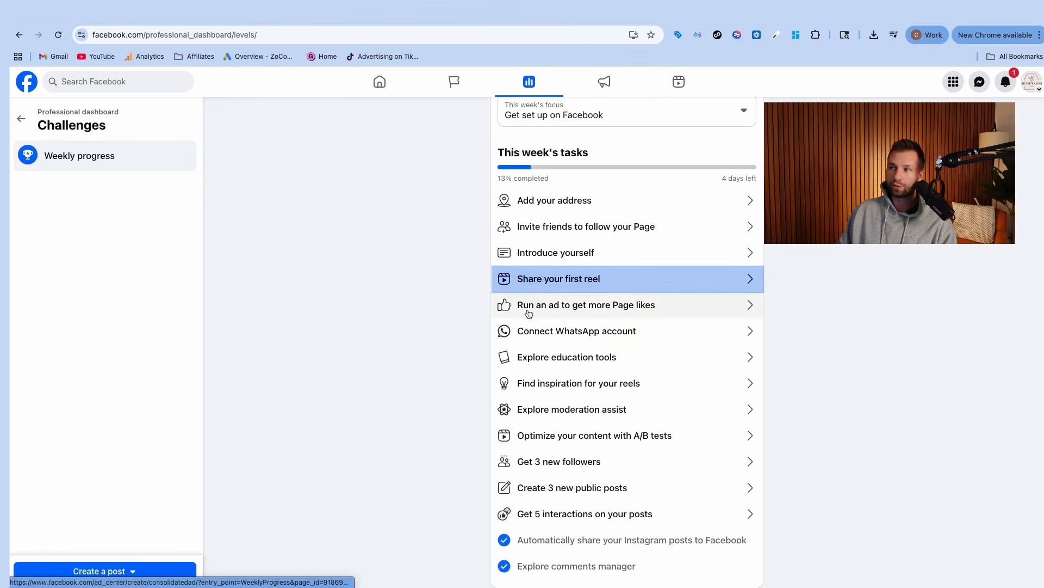
click(563, 309)
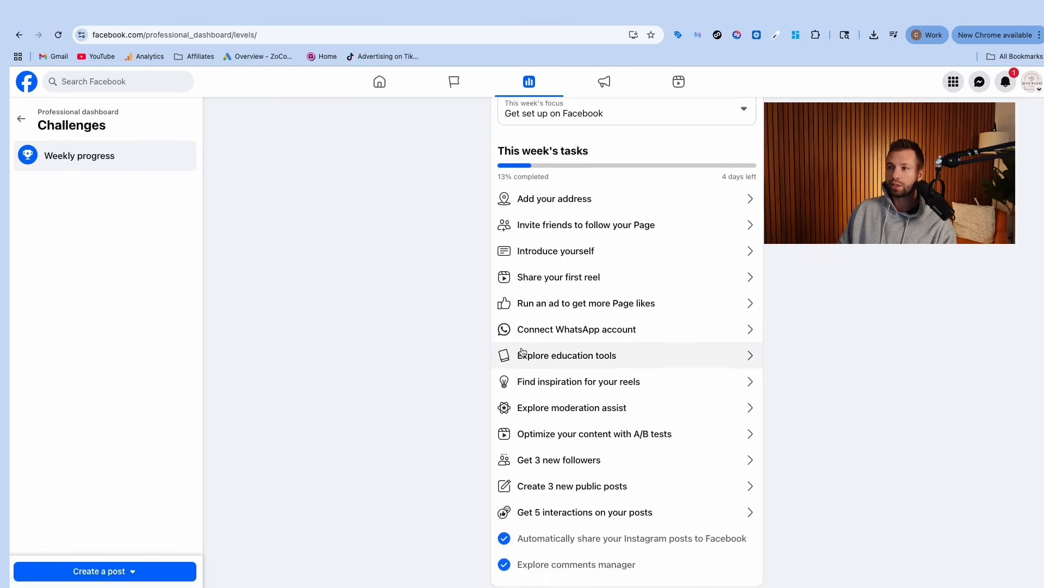
Step: Review the rest of the Challenges list and go back to the Professional dashboard overview
scroll(523, 354, up, 3)
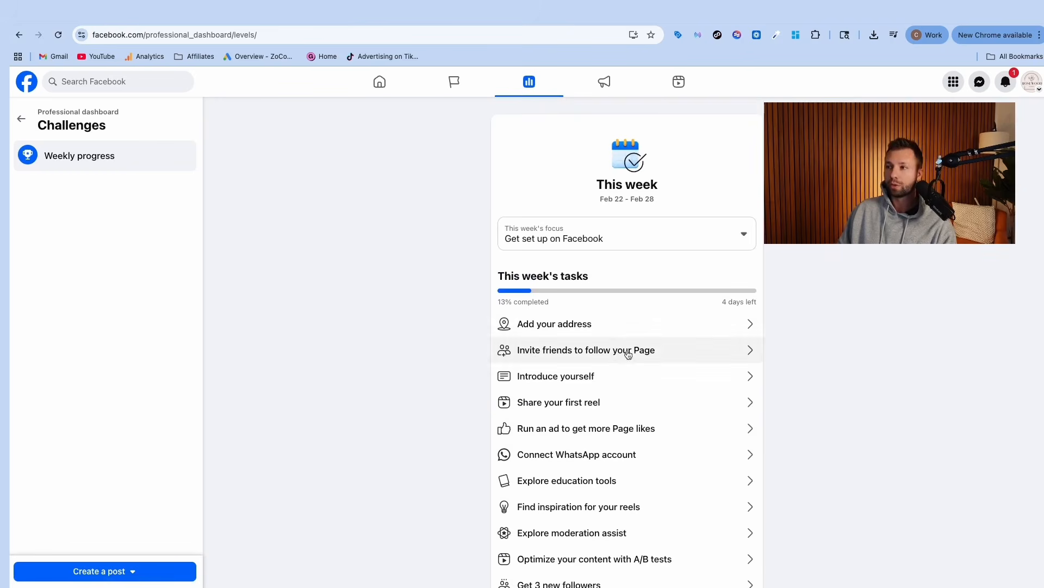
scroll(625, 350, down, 1)
scroll(482, 299, down, 2)
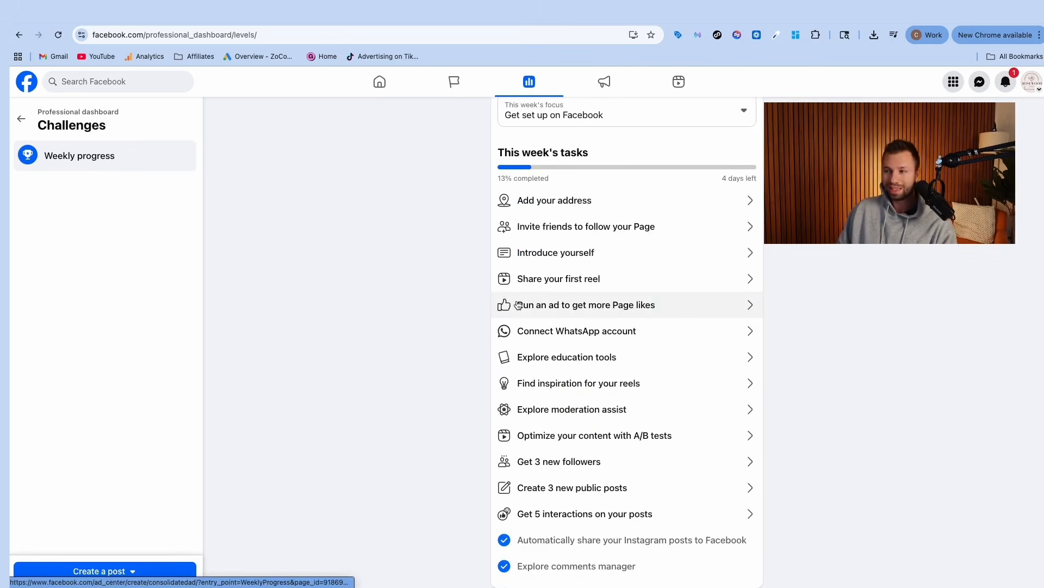
click(21, 121)
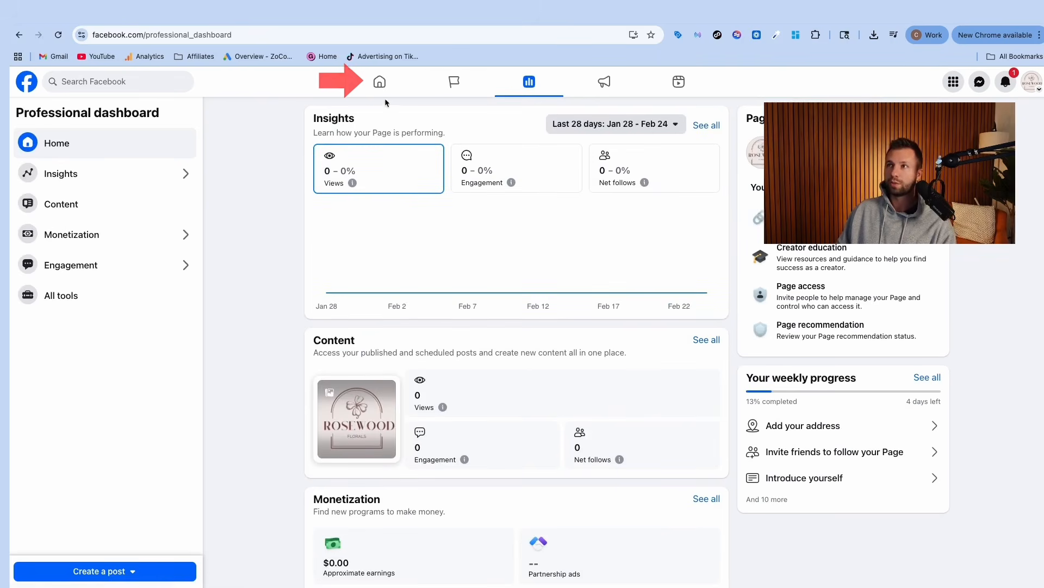
Step: Go from the Home feed back to the RoseWood Floral Page profile
click(379, 82)
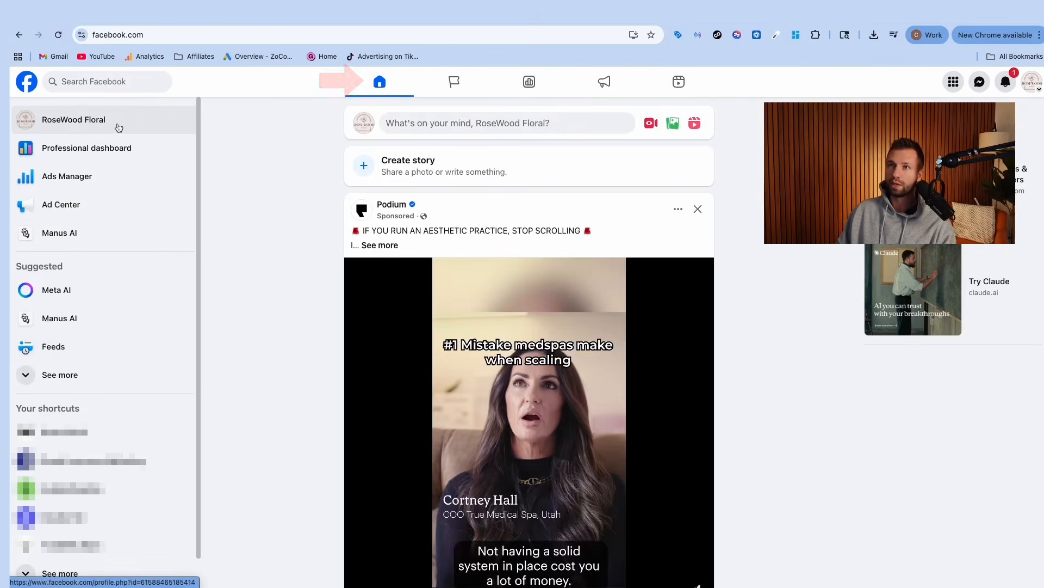
click(77, 120)
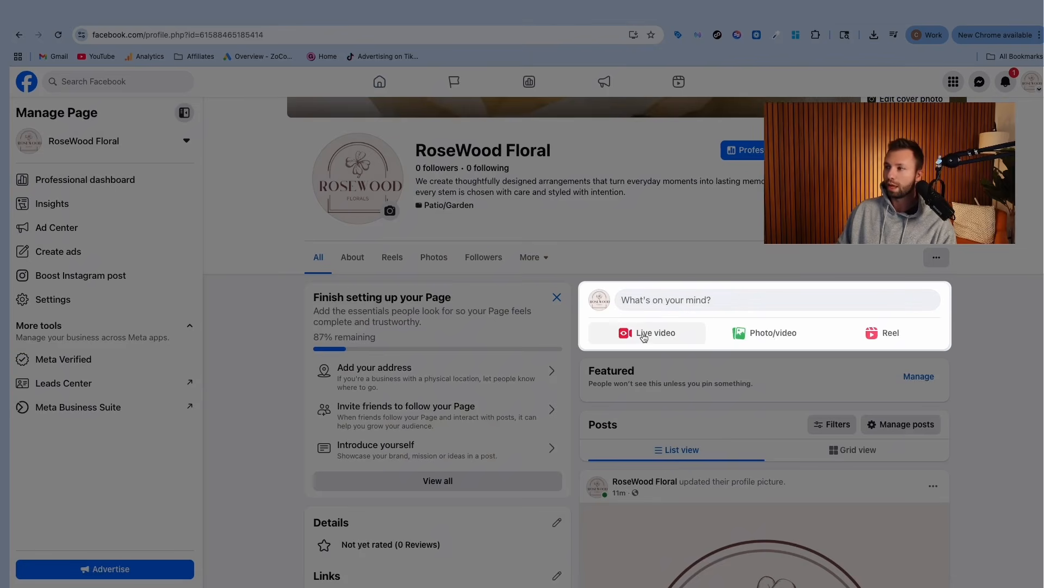
scroll(644, 337, down, 1)
scroll(644, 338, up, 2)
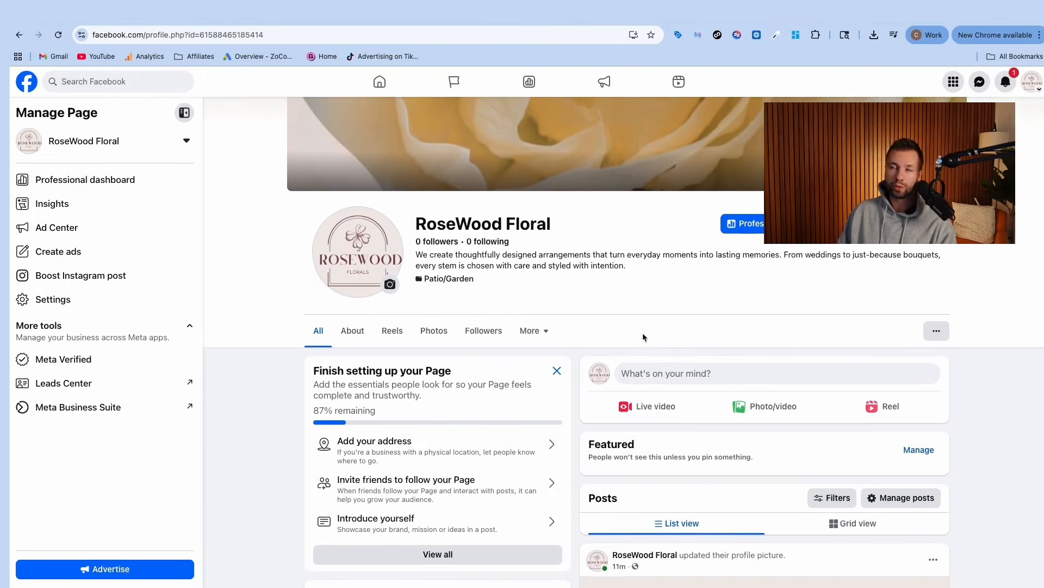
scroll(643, 337, up, 3)
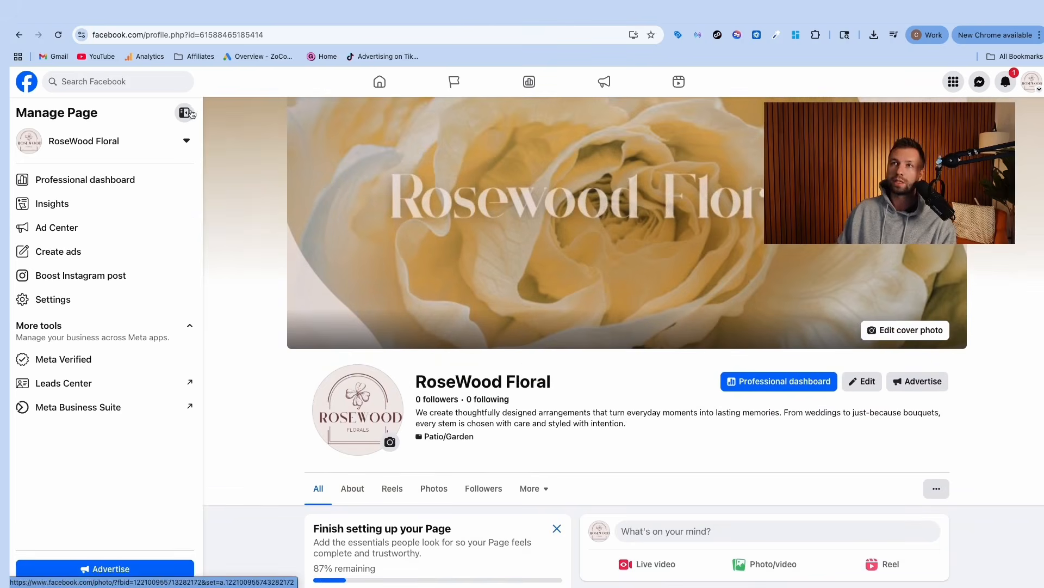
Step: Highlight the numeric id= portion of the Page's web address in the address bar
click(169, 36)
click(192, 37)
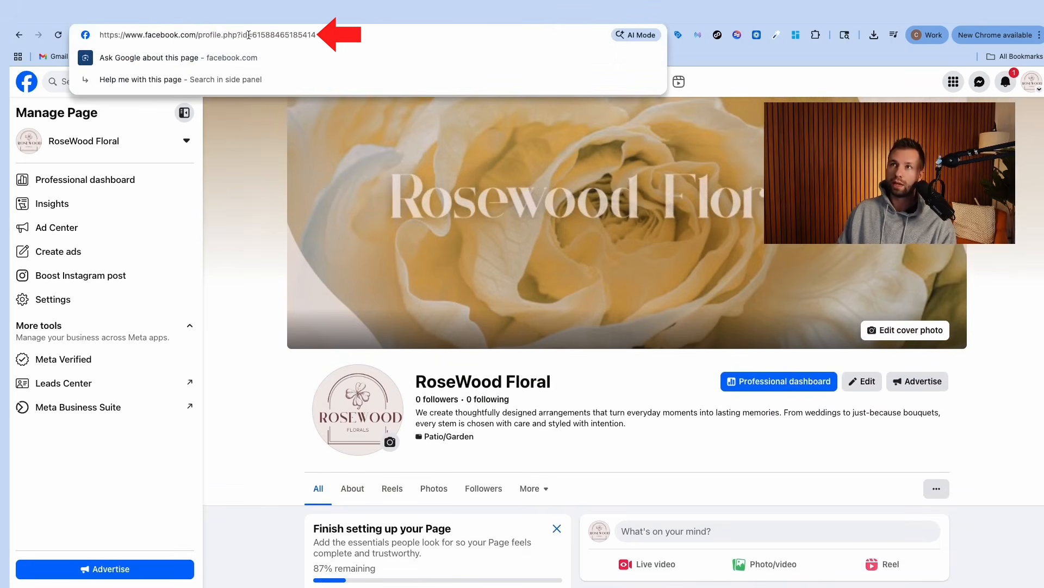
drag(241, 35, 316, 34)
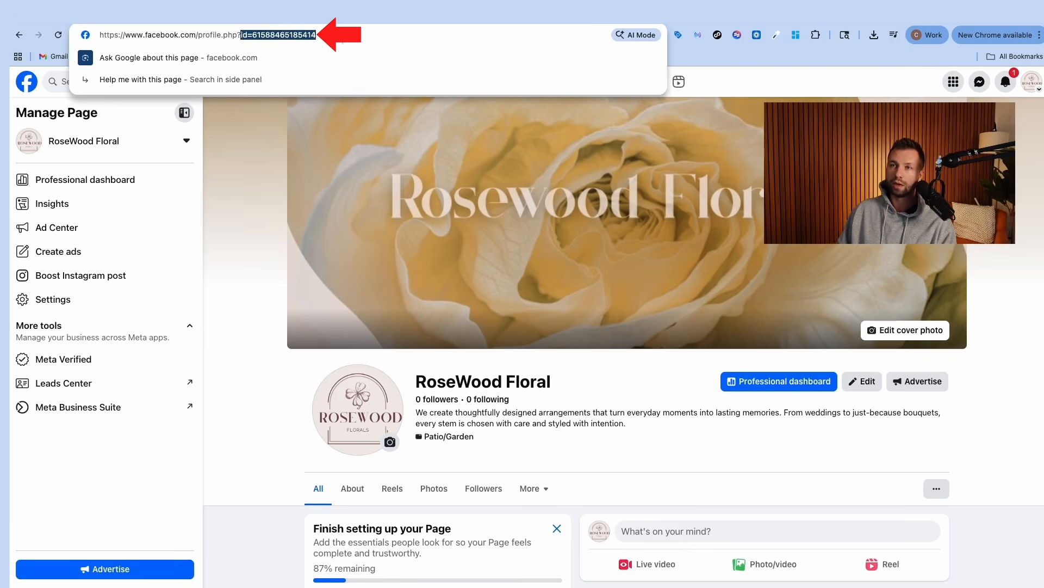
click(254, 147)
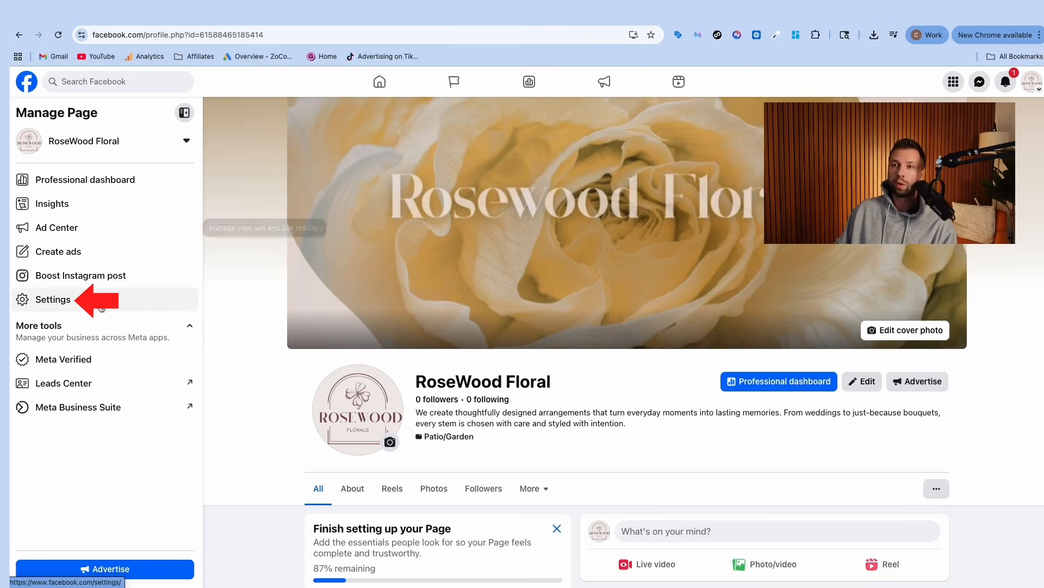
Step: Open the RoseWood Floral Page setup settings to the Name and Username section
click(54, 301)
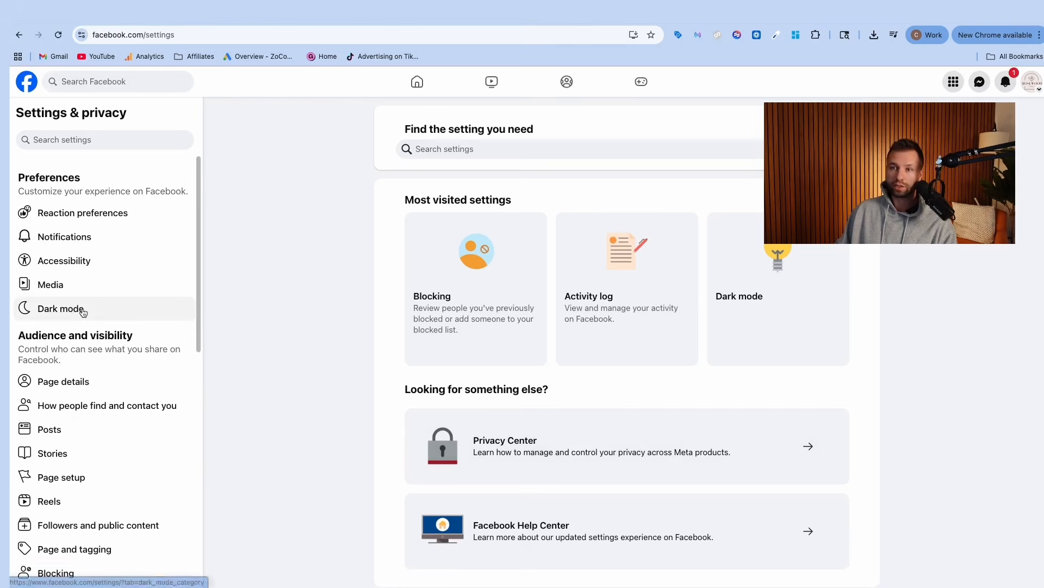
scroll(124, 257, down, 1)
scroll(124, 257, down, 1)
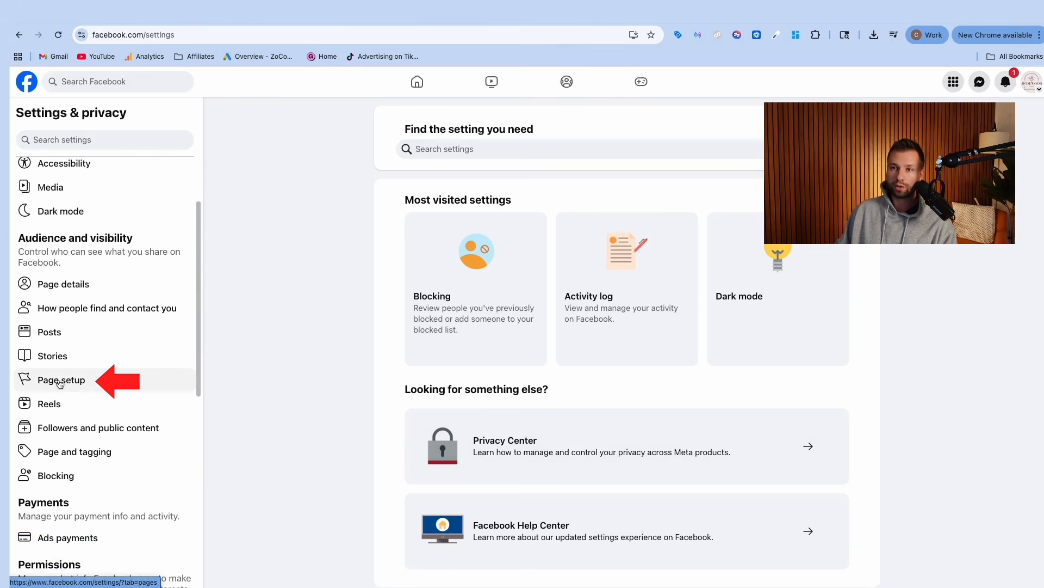
click(76, 380)
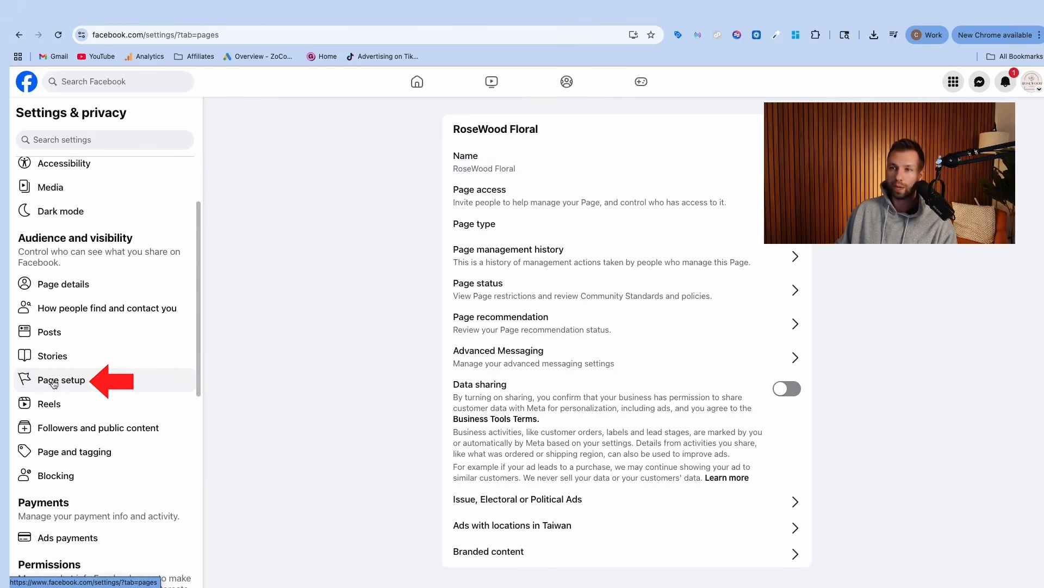
click(544, 169)
drag(543, 167, 495, 190)
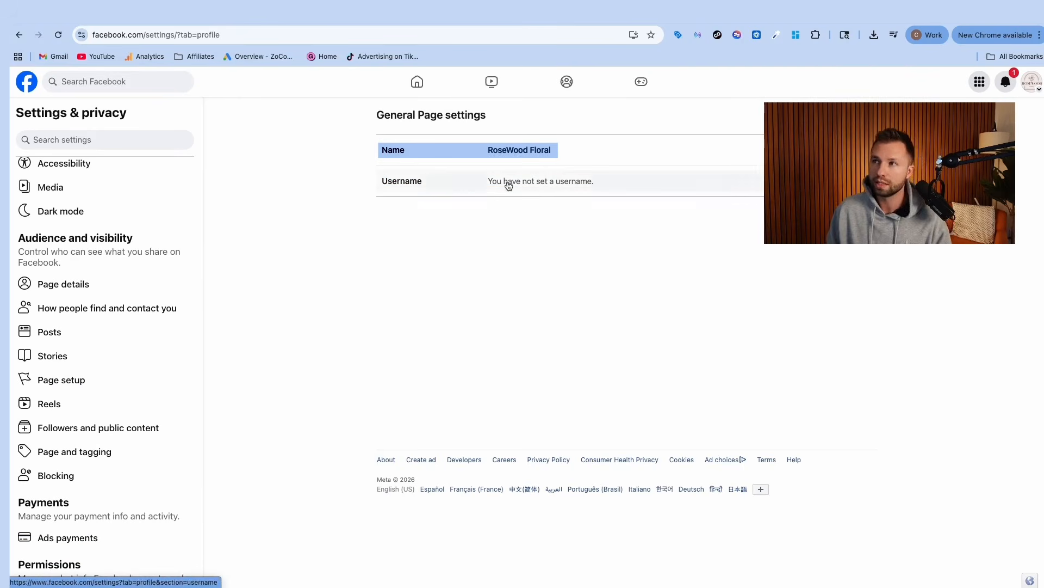
Step: Set the Page username to rosewoodfloraldemo and save, confirming with the account password
click(502, 187)
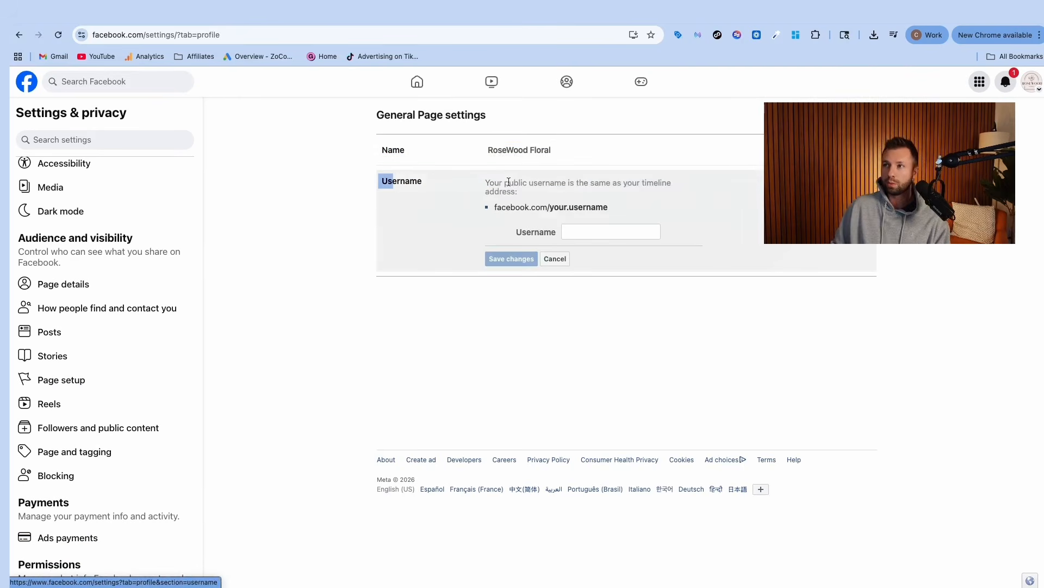
click(576, 231)
text(roasewoodfloral)
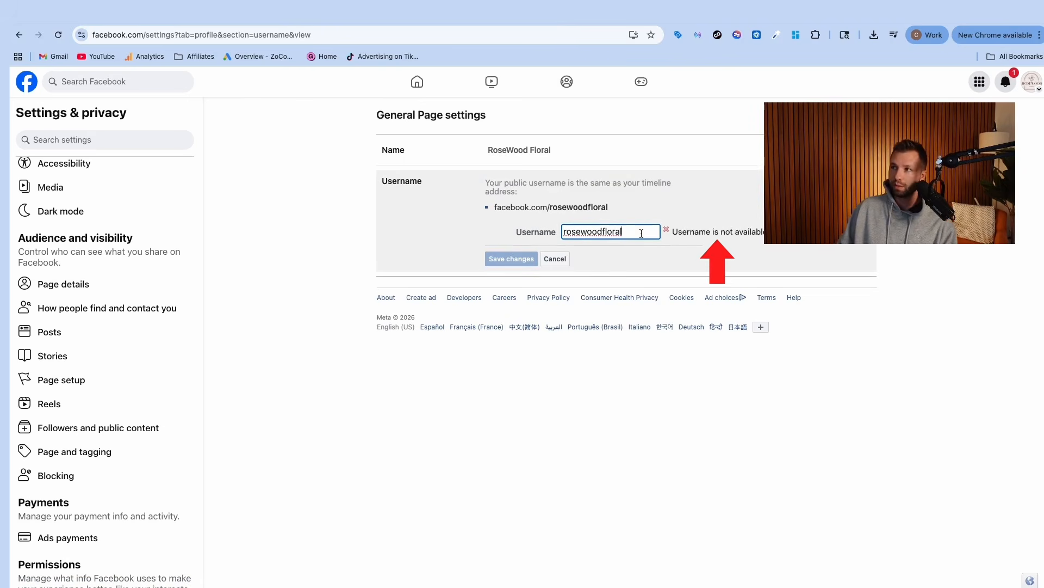
text(demo)
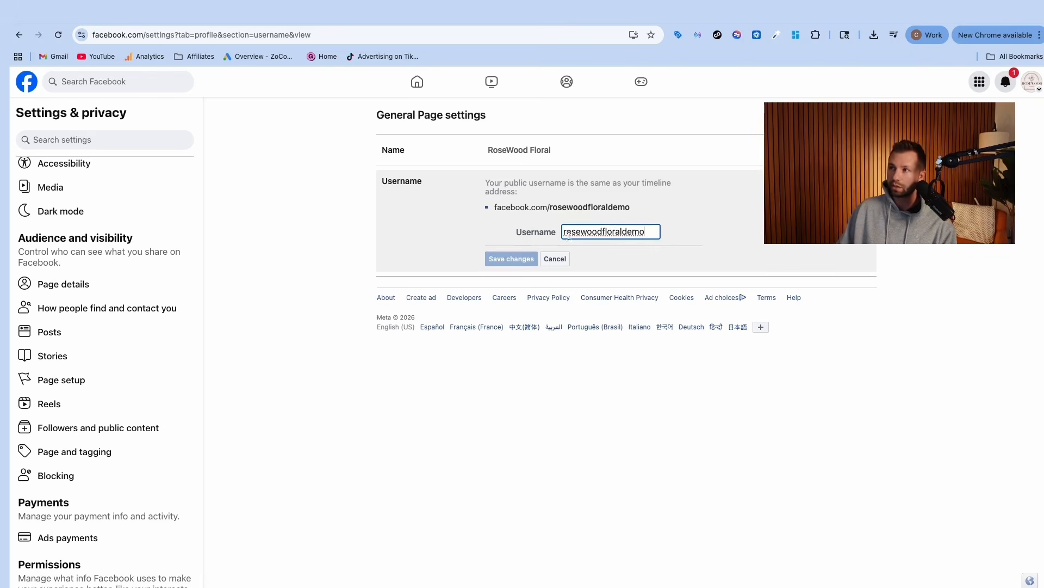
click(519, 261)
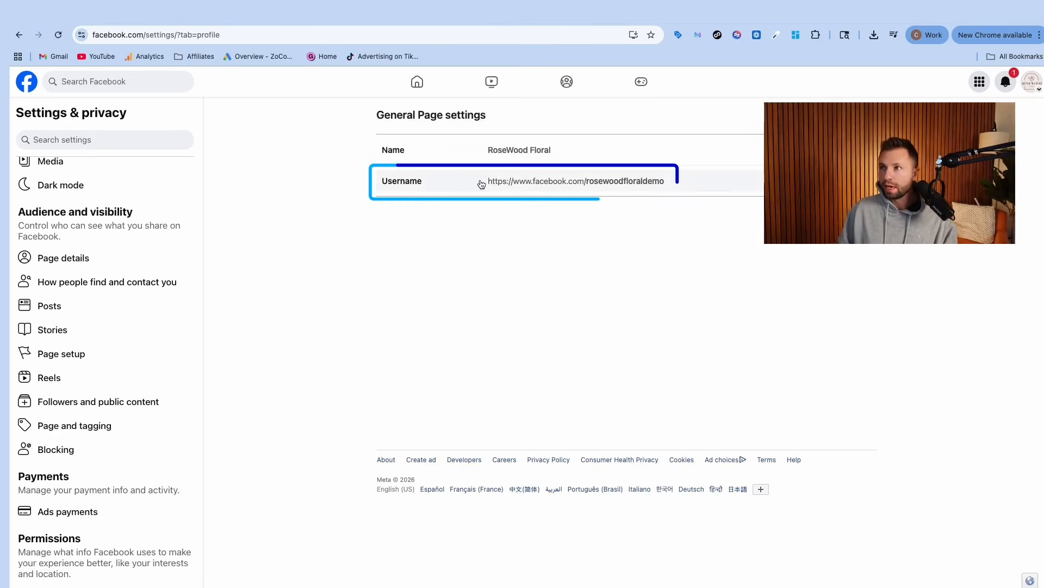
drag(482, 184, 555, 202)
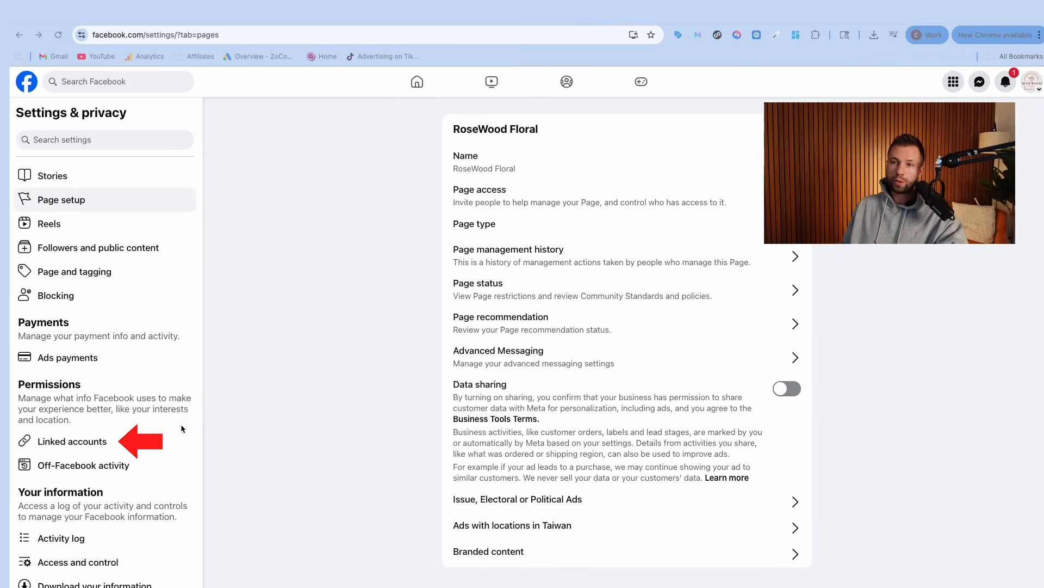
click(68, 441)
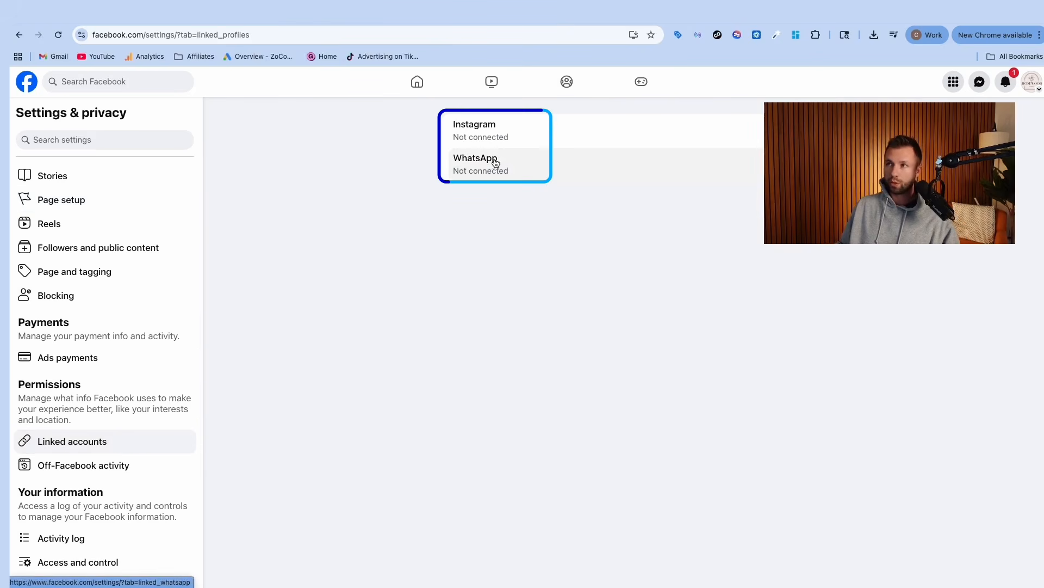
click(499, 137)
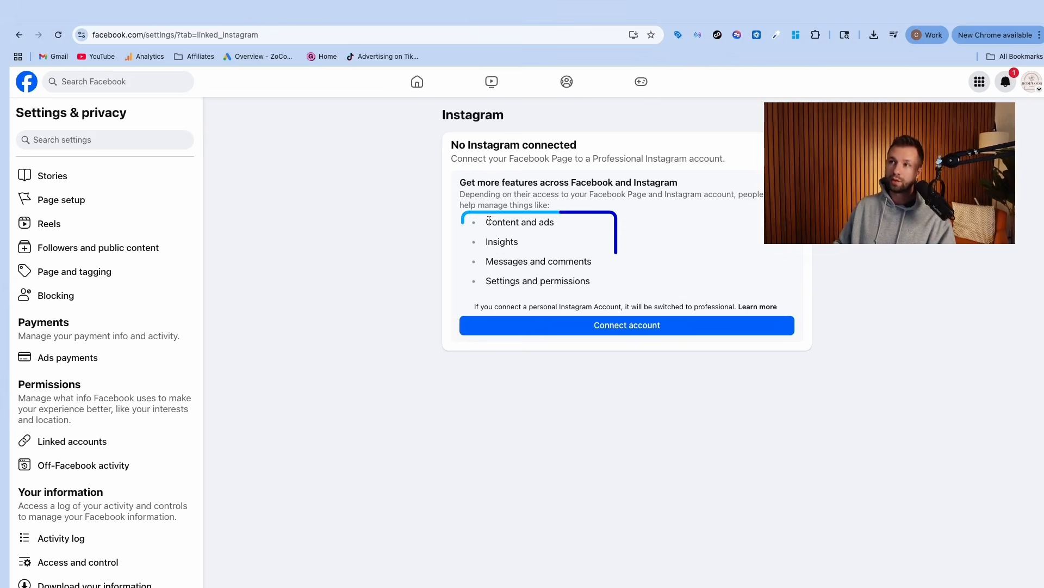
drag(485, 221, 570, 227)
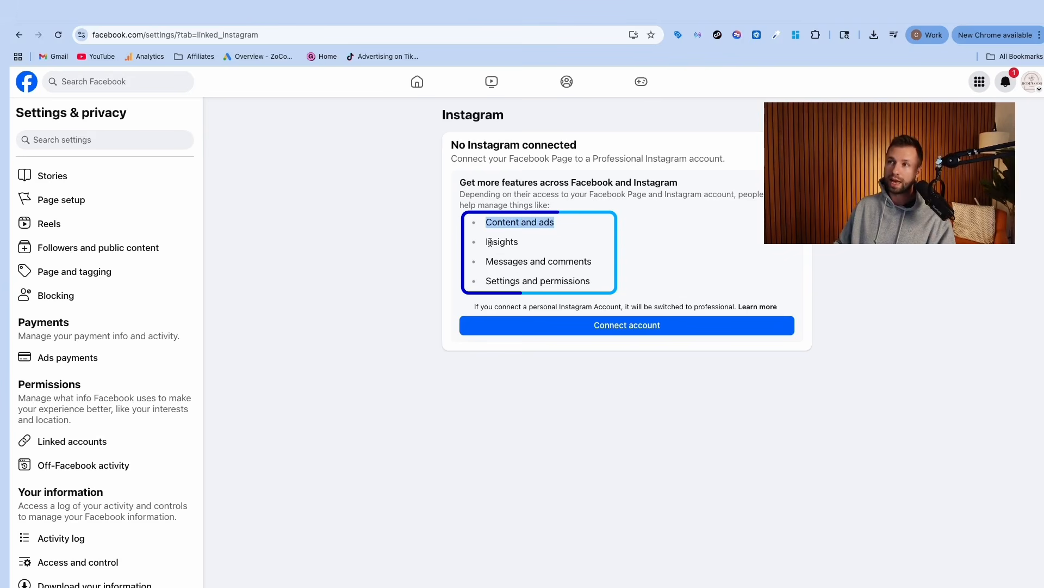
drag(490, 242, 596, 271)
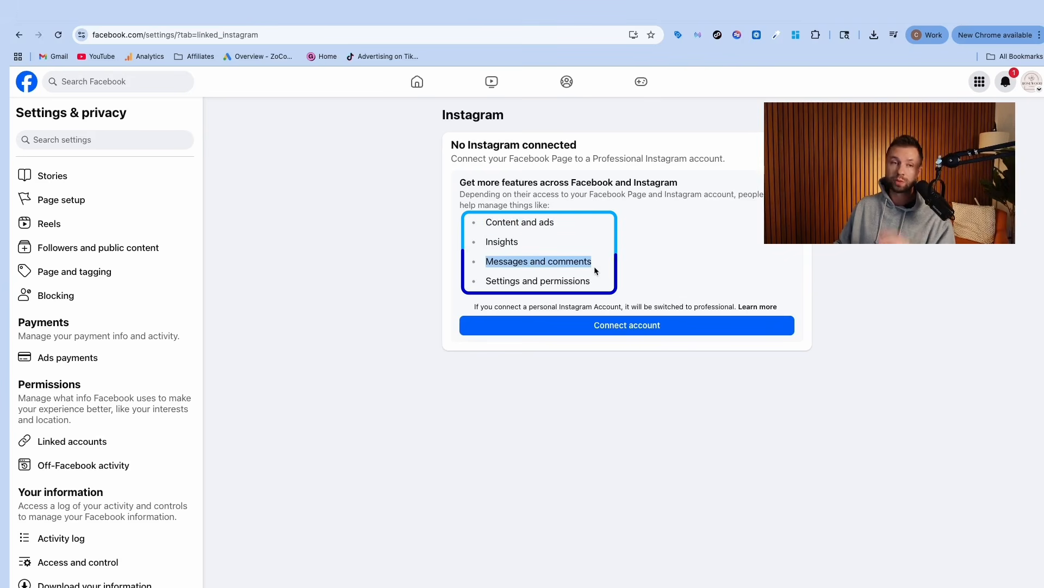
drag(484, 281, 592, 295)
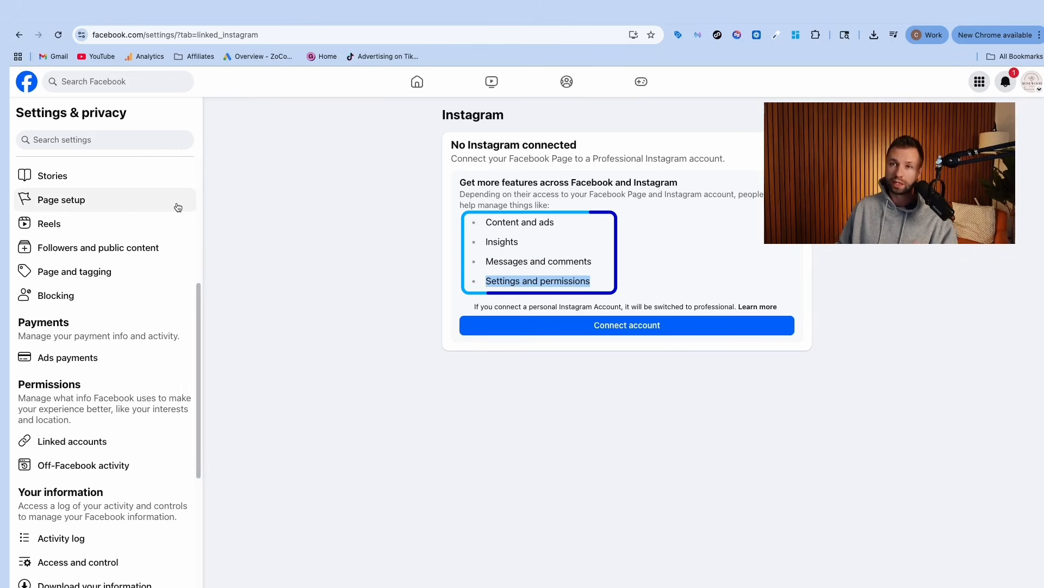
Step: Review Page access, checking what the owner's Facebook access can manage
click(64, 201)
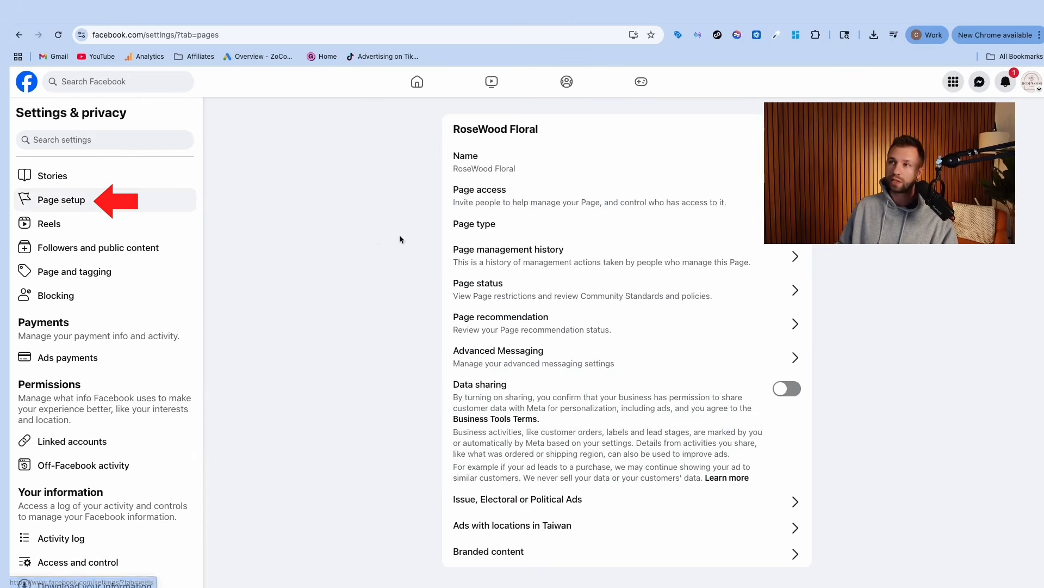
click(542, 206)
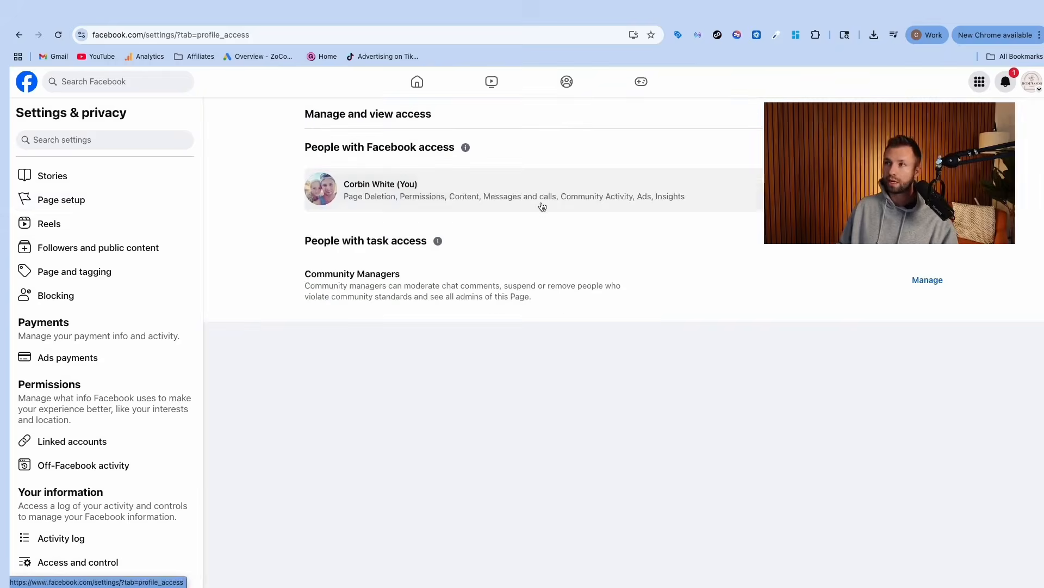
click(542, 206)
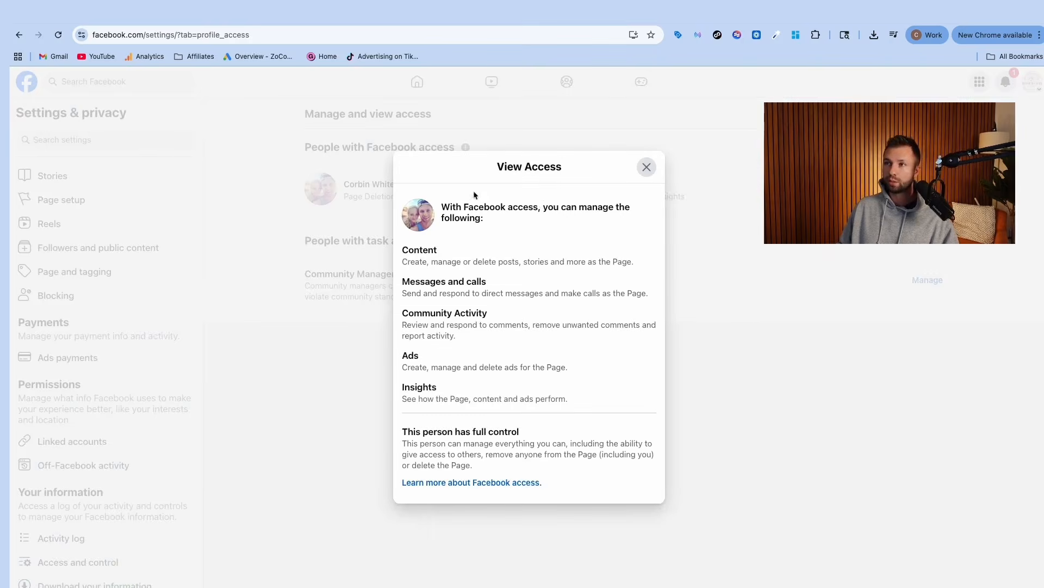
click(645, 168)
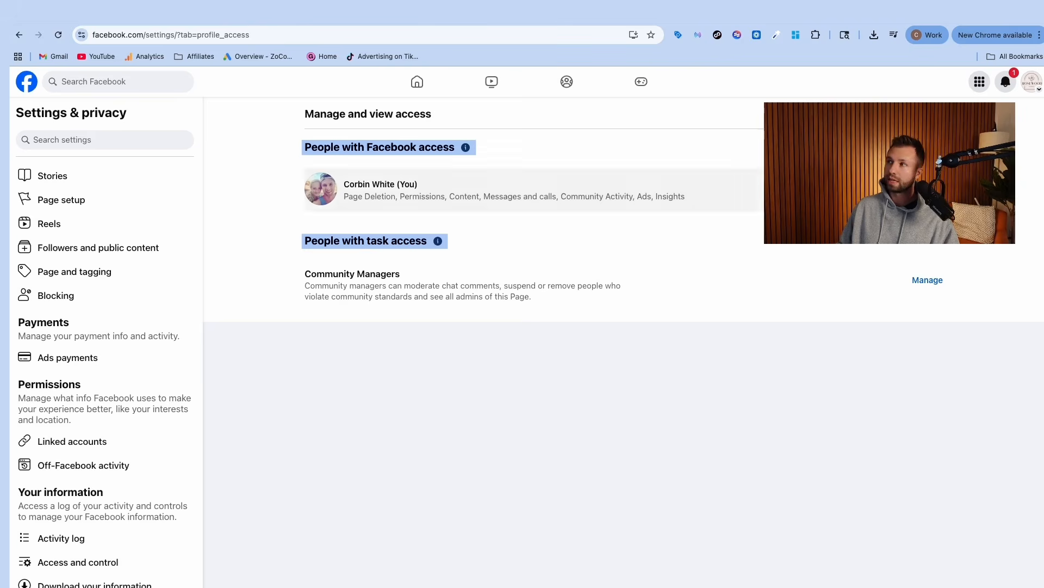
Step: Start adding a new person with Facebook access, cancel it, and switch to the RoseWood Floral Page
click(925, 148)
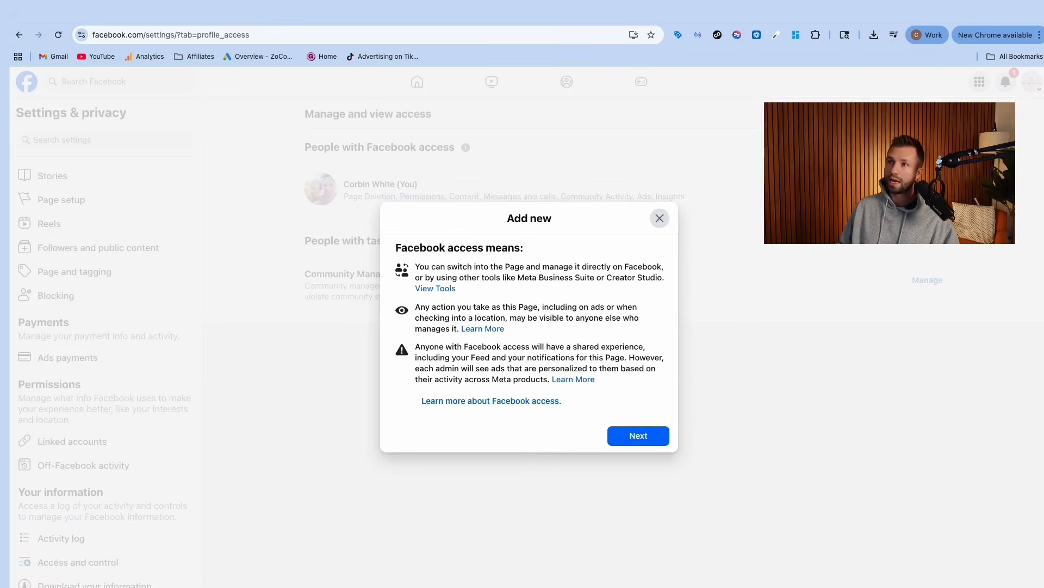
click(644, 438)
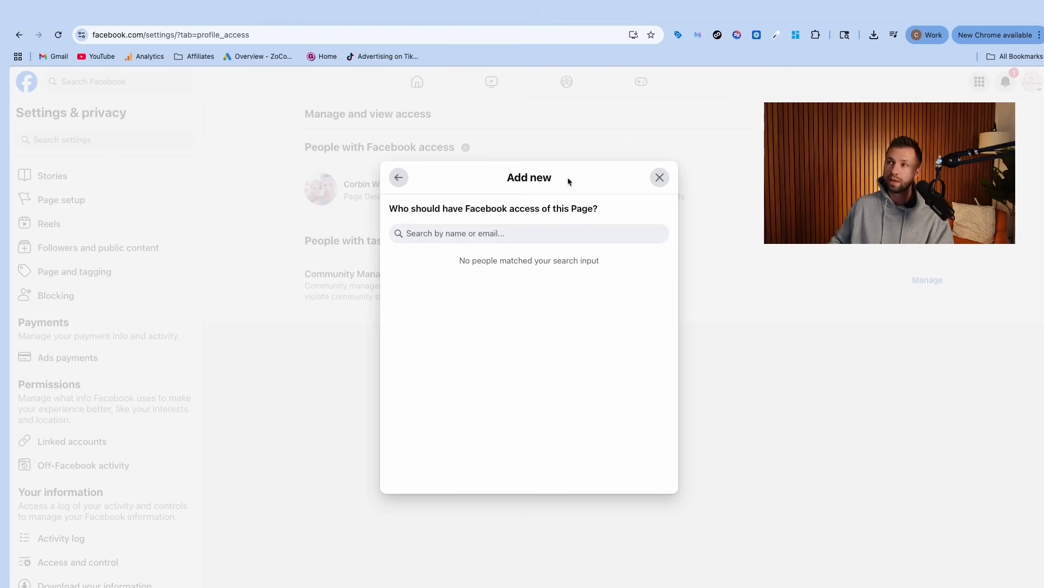
click(659, 177)
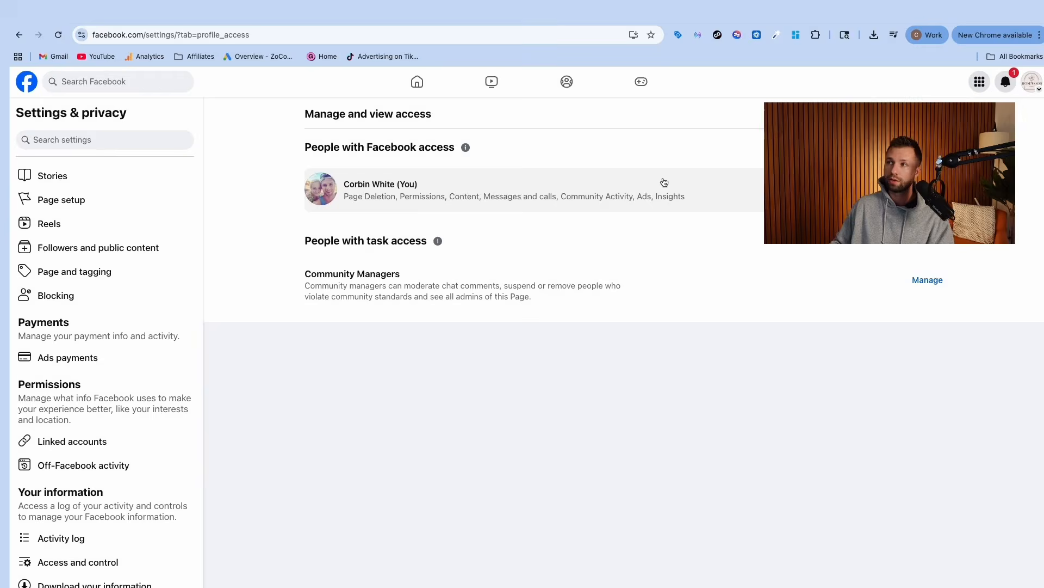
click(1032, 81)
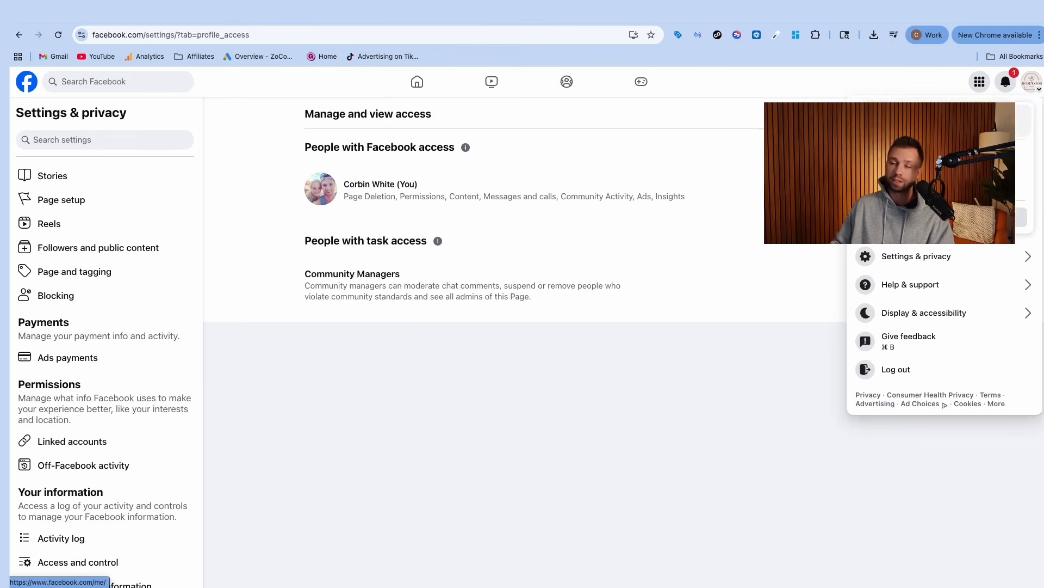
click(811, 80)
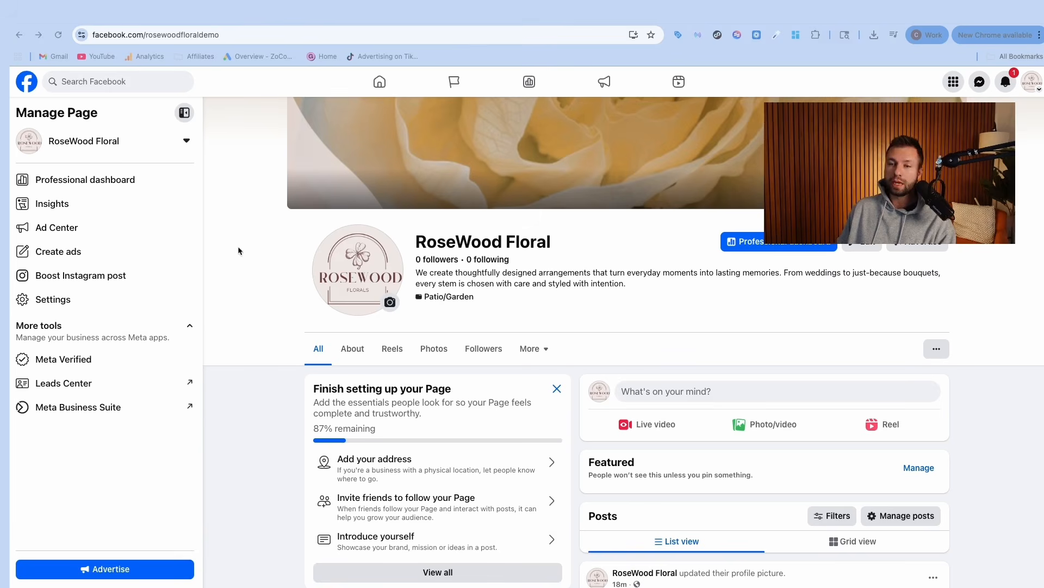
Step: Open RoseWood Floral in Meta Business Suite and go to its Inbox
click(88, 410)
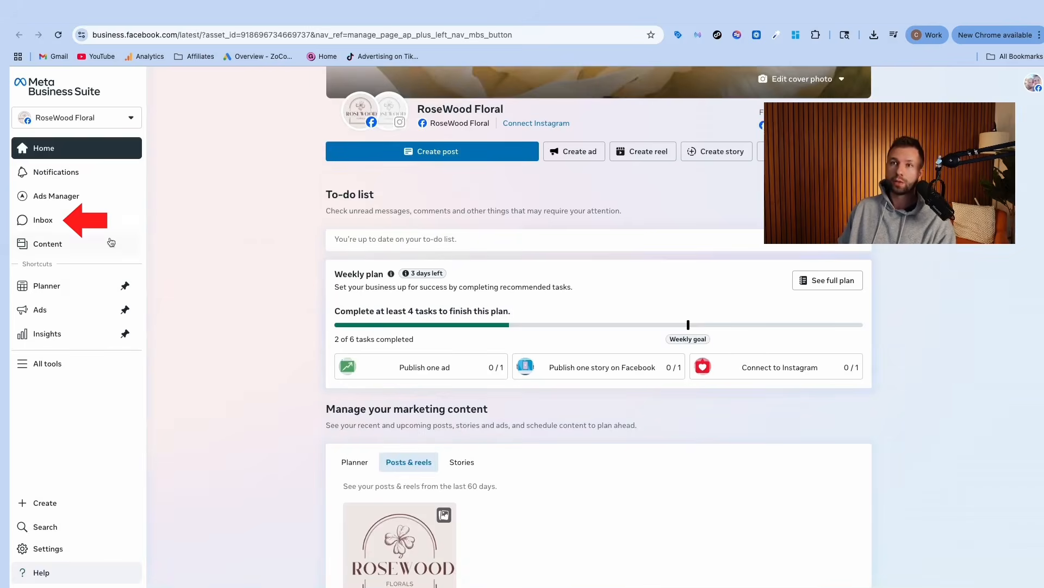
click(43, 220)
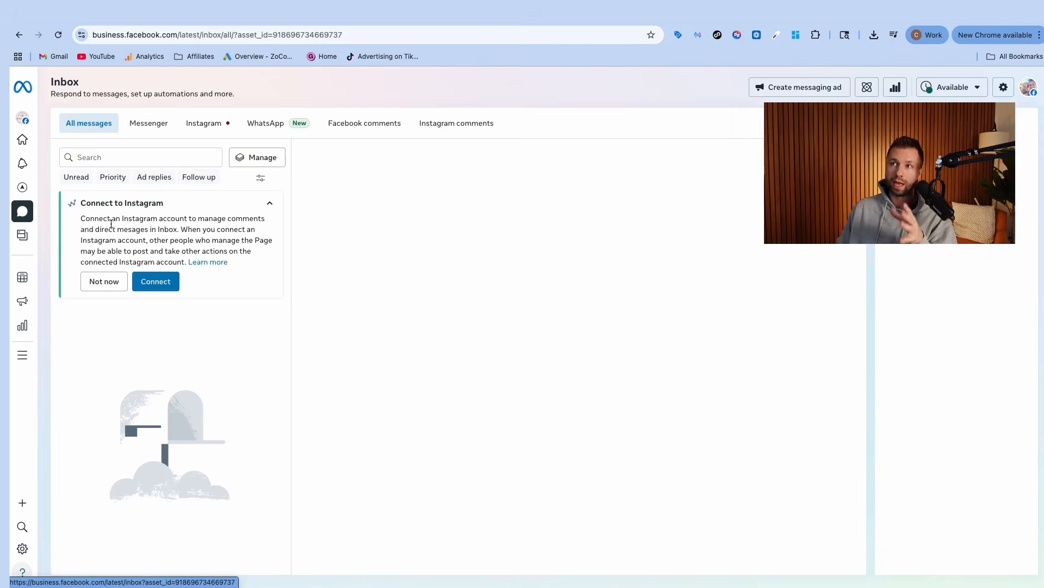
Step: Dismiss Connect to Instagram, check the Messenger, Instagram and WhatsApp inbox tabs, then open Ads
click(104, 281)
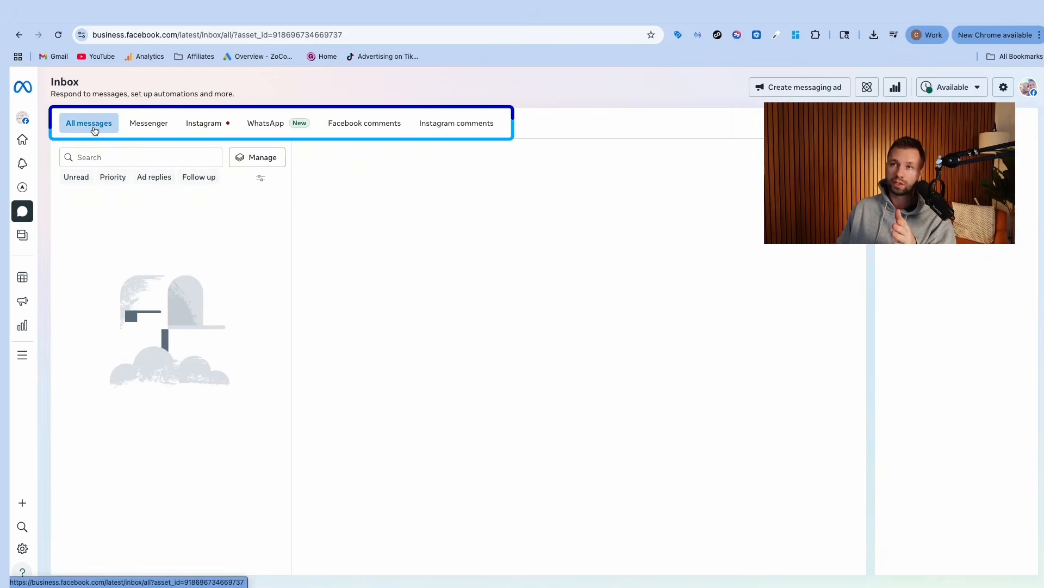
click(142, 129)
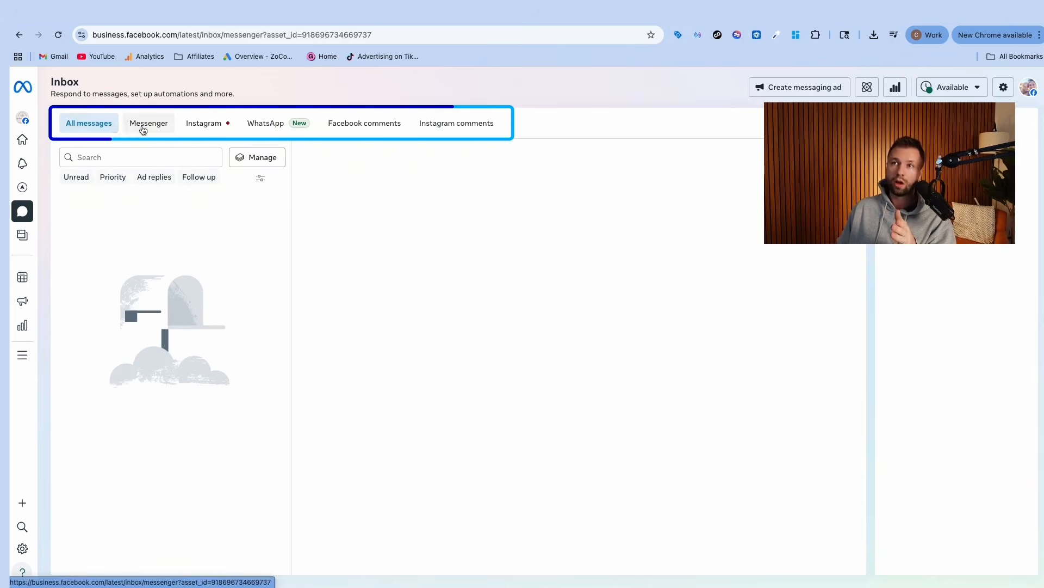
click(210, 130)
click(258, 129)
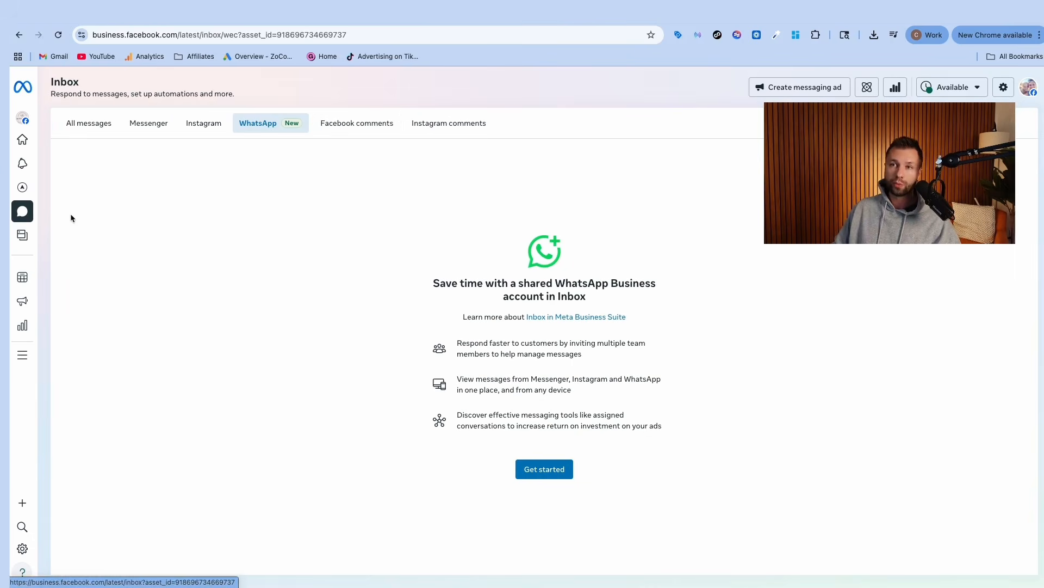
mouse_move(39, 307)
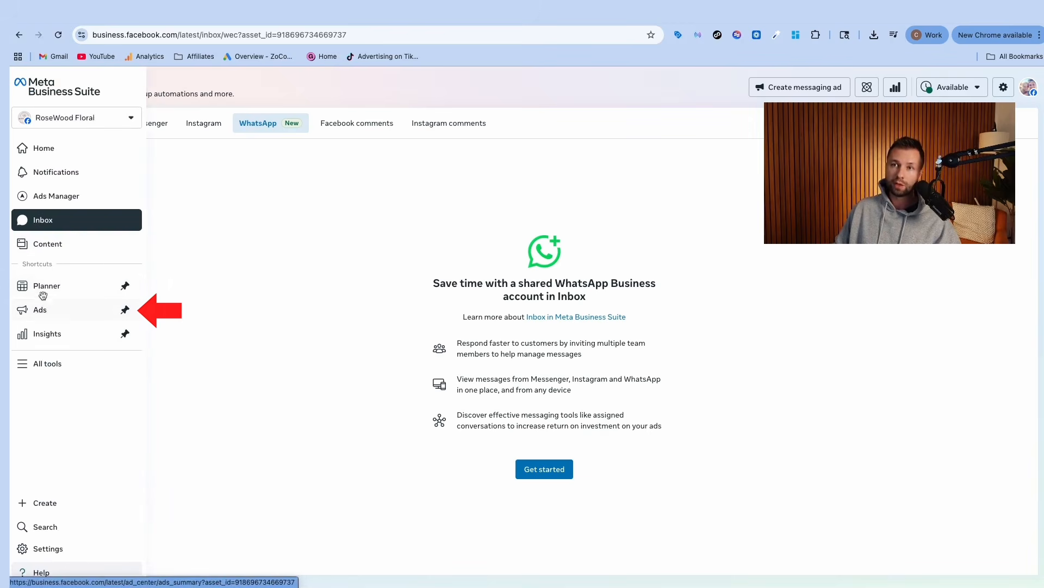
click(41, 309)
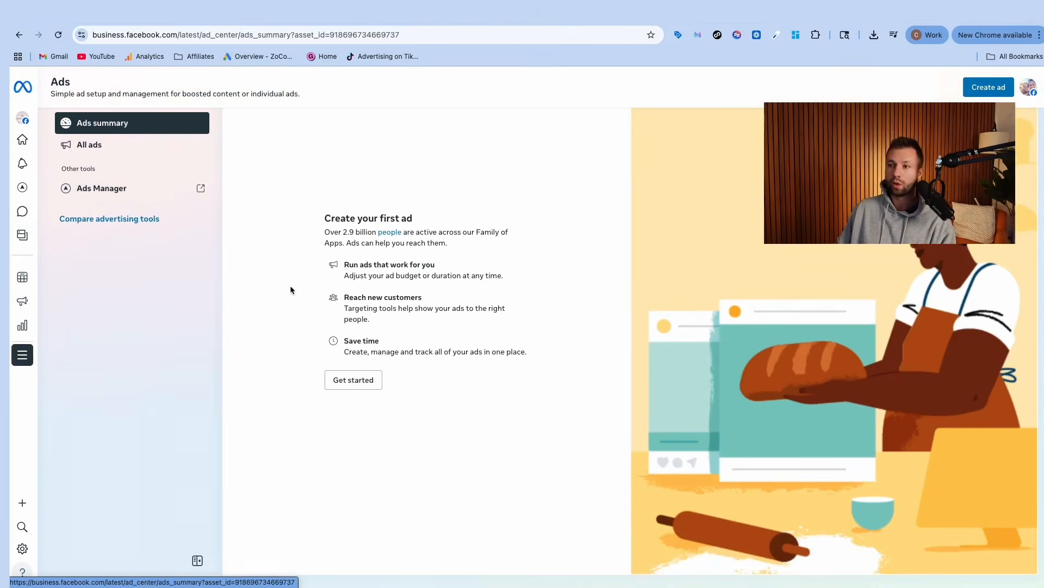
Step: Start a Promote your Page ad and keep Follow as the button label
click(351, 387)
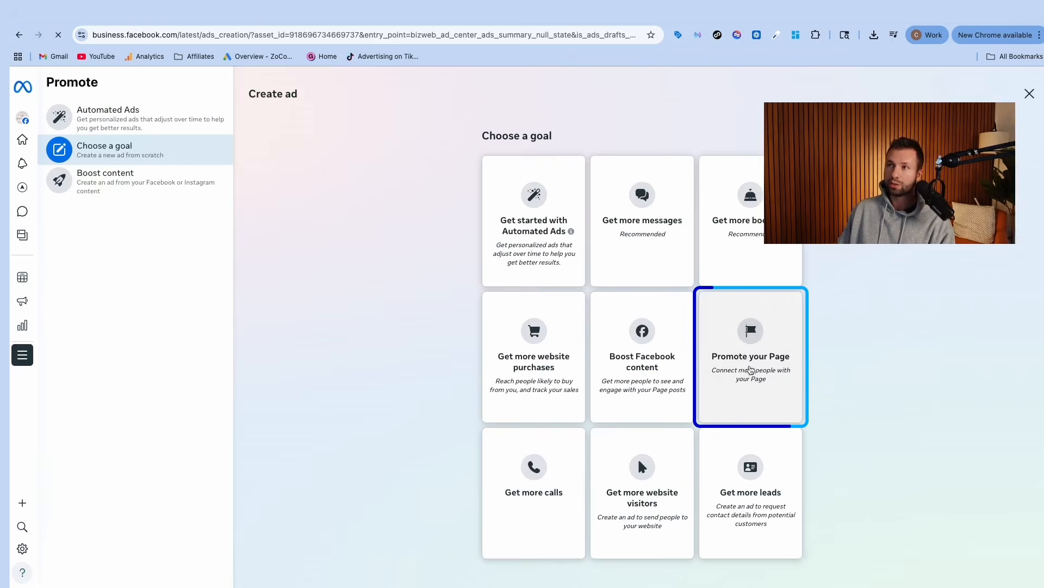
click(748, 360)
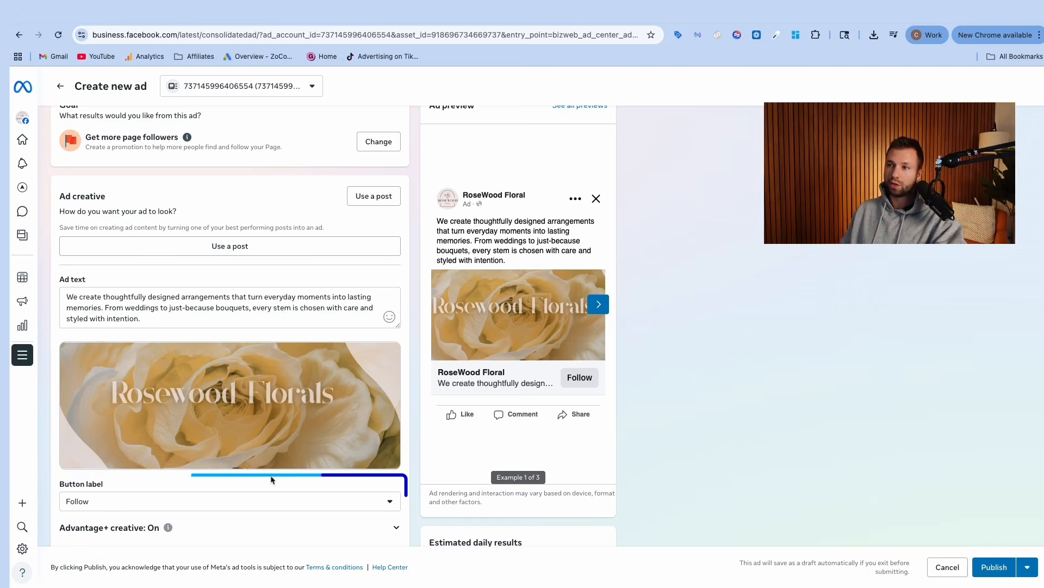
click(369, 501)
scroll(273, 494, down, 1)
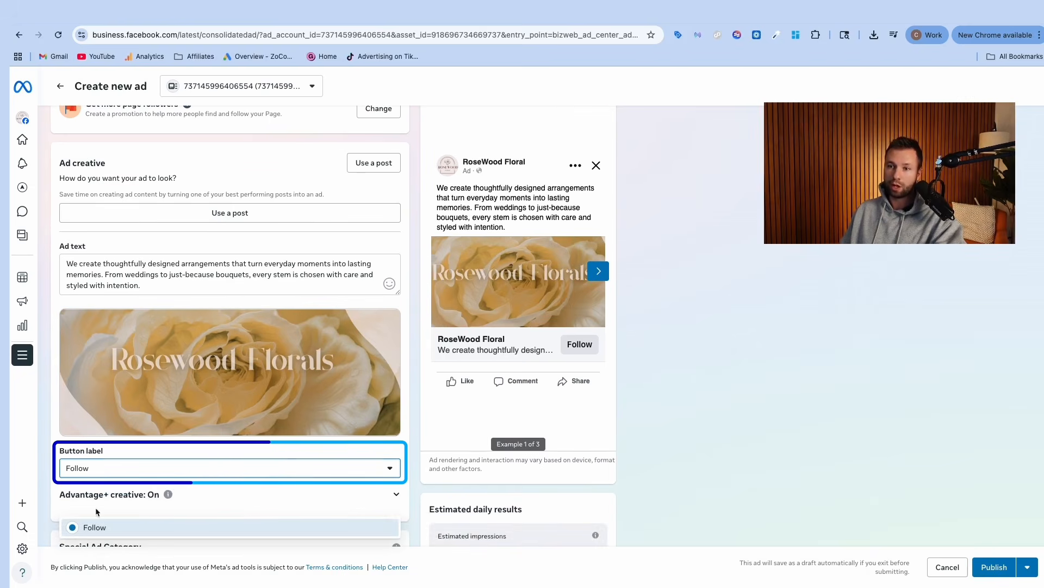
click(242, 438)
Step: Review the $5.00 daily budget and its estimated daily impressions range
scroll(238, 388, down, 2)
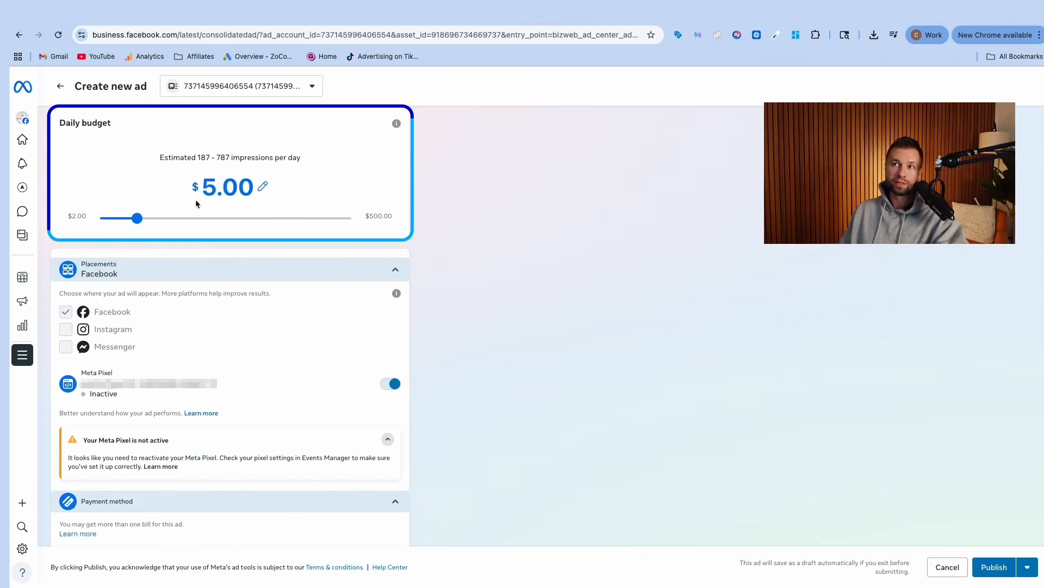
drag(159, 157, 309, 156)
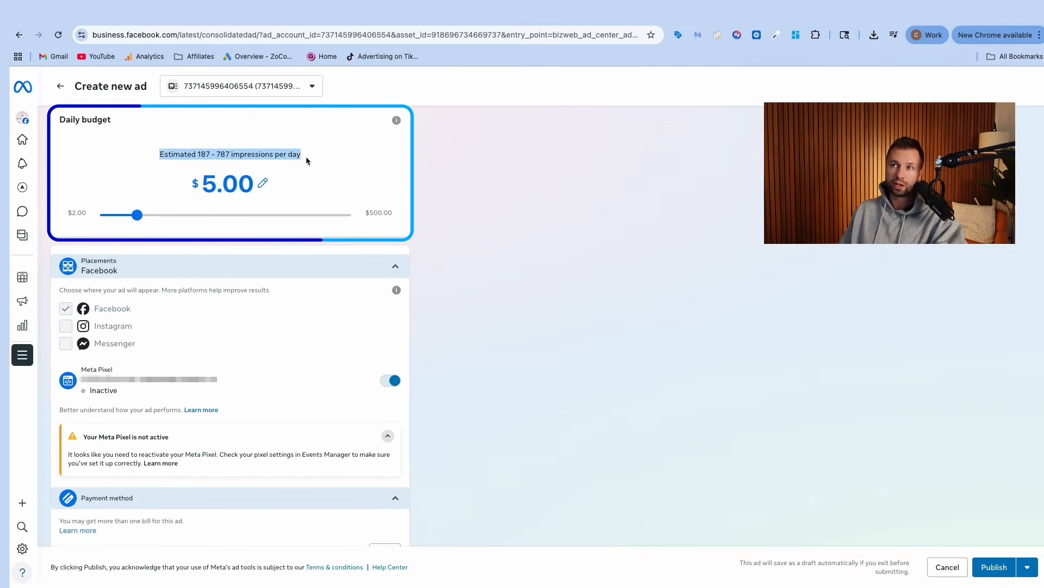
click(226, 158)
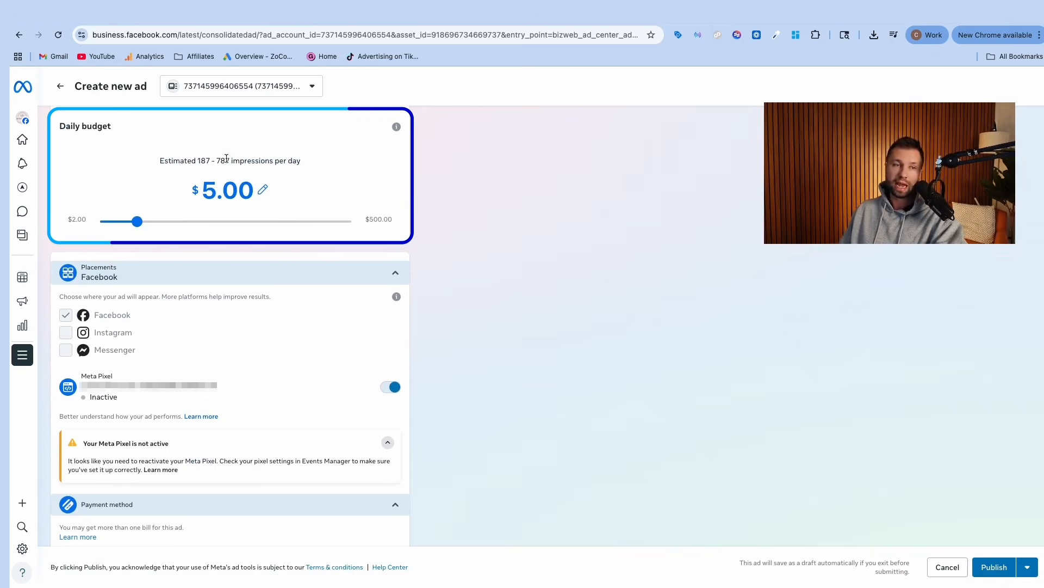
scroll(188, 276, up, 1)
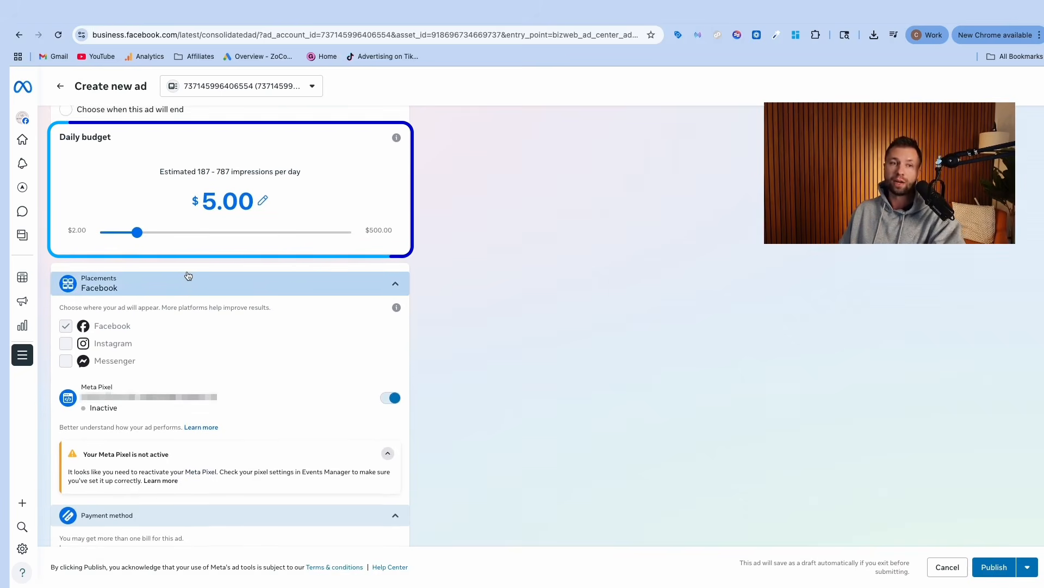
scroll(188, 276, up, 1)
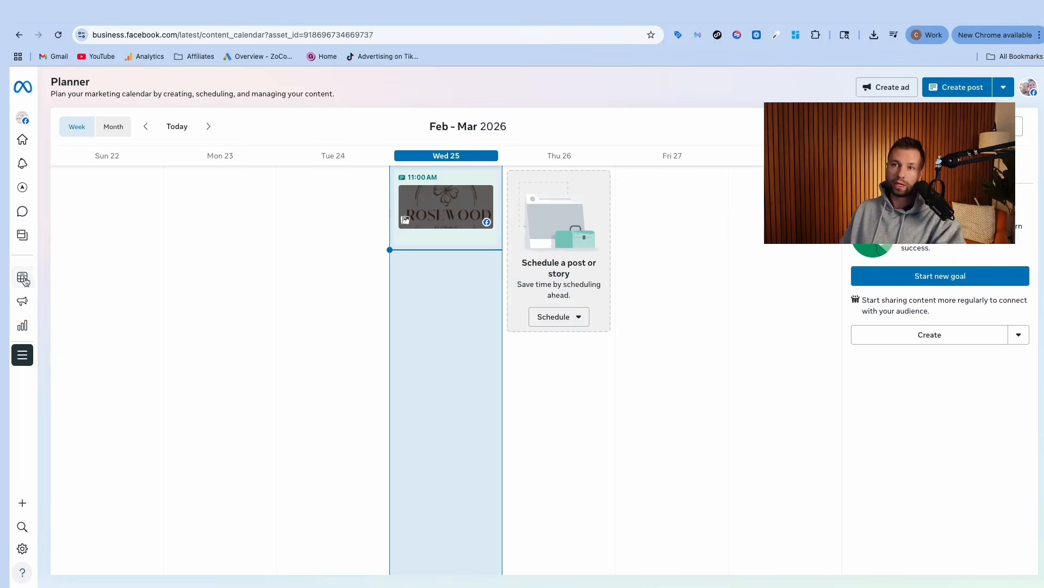
Step: Open facebook.com/rosewoodfloraldemo and scroll down to the Page's Details, Links and Contact info
mouse_move(25, 280)
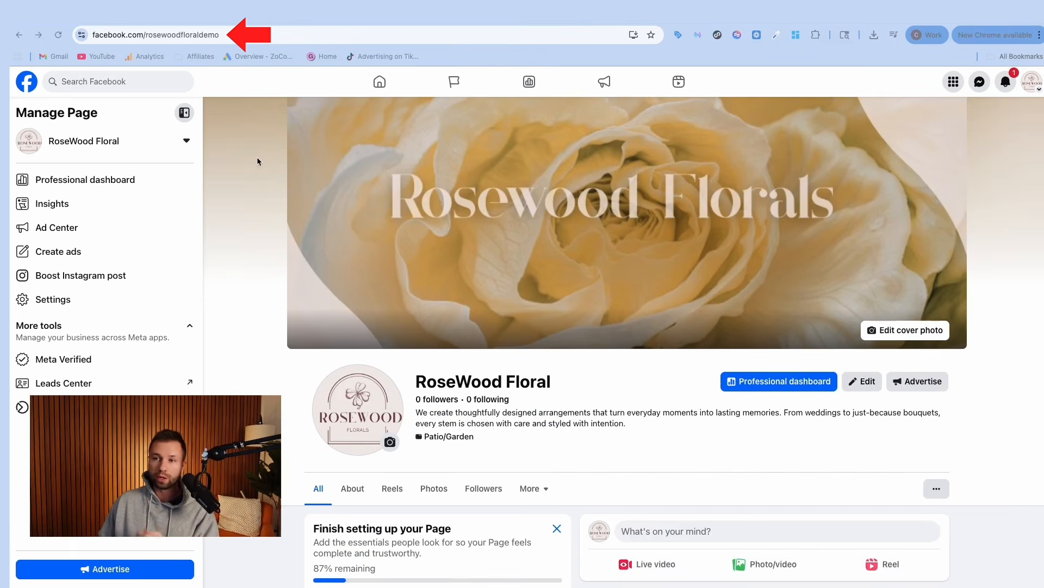
scroll(257, 156, down, 8)
scroll(263, 173, down, 1)
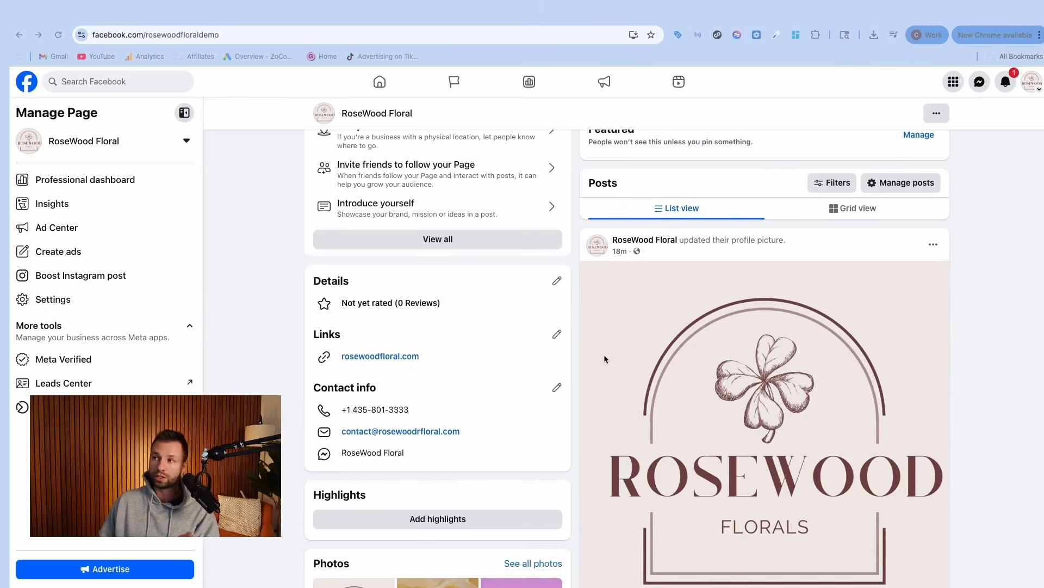